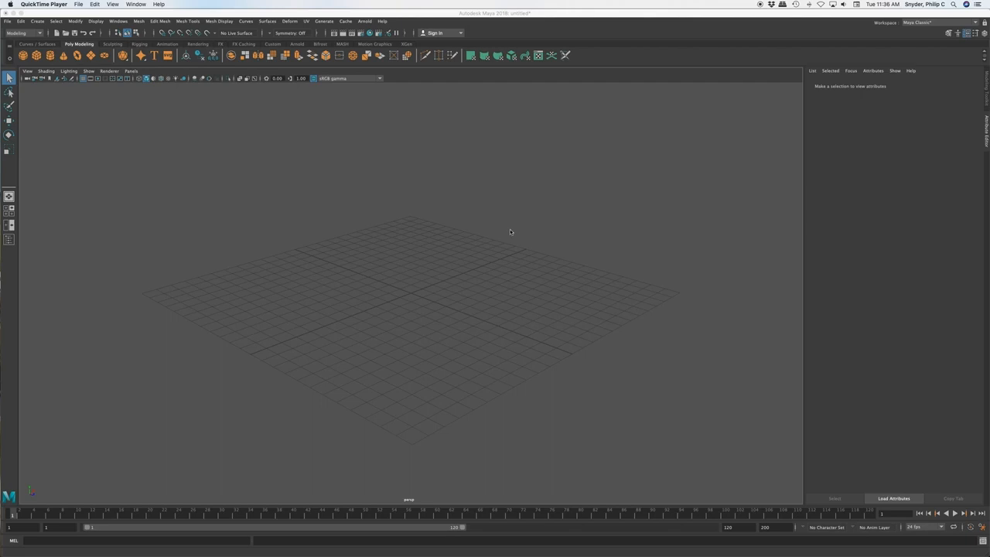
- Start a new project in the Project Window
left_click(510, 229)
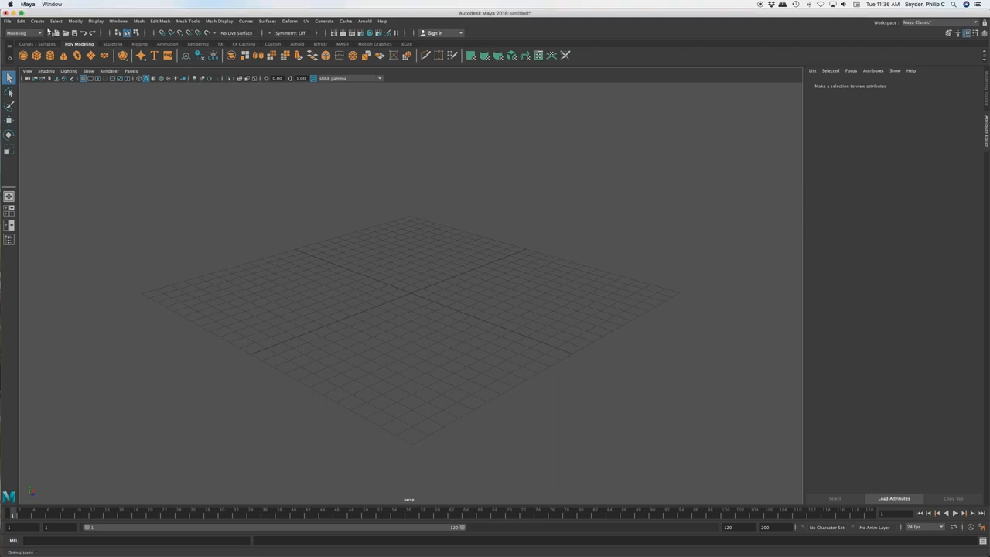
left_click(9, 21)
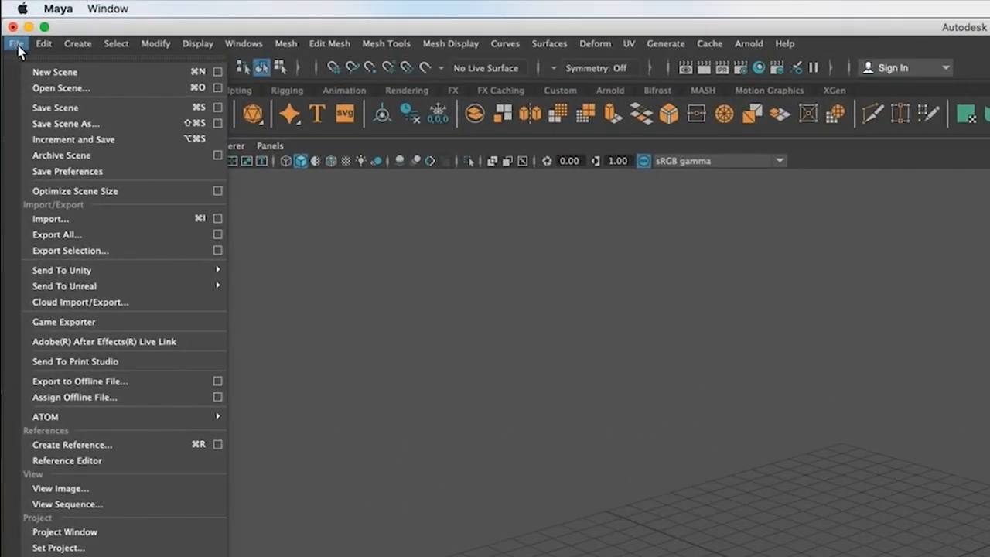
left_click(74, 533)
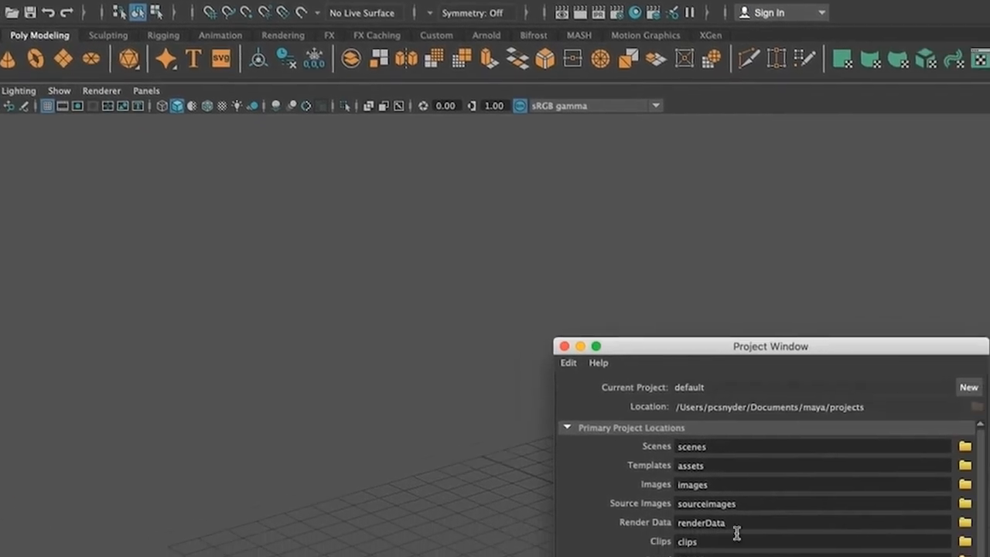
left_click_drag(815, 347, 797, 183)
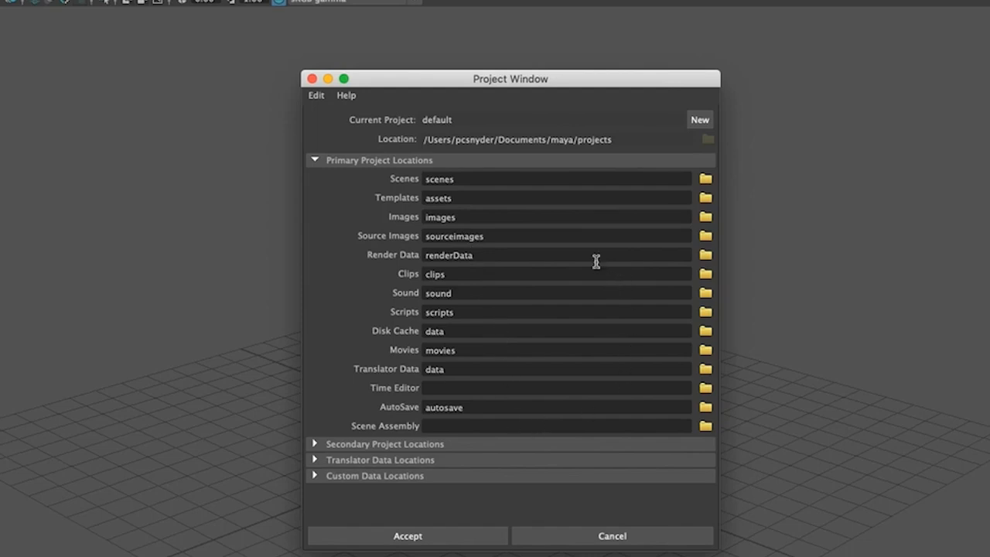
left_click(700, 121)
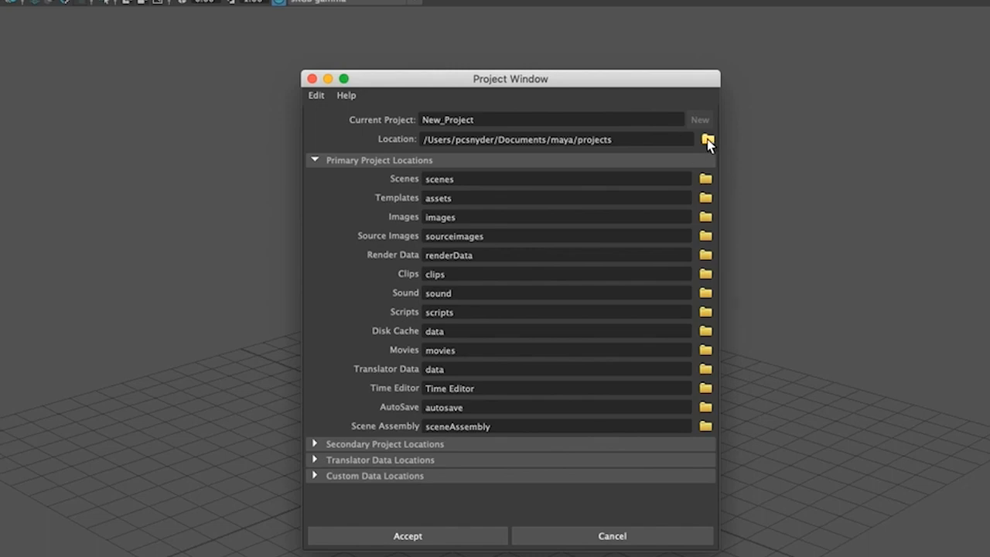
- Set the new project's location to the Desktop folder
left_click(707, 141)
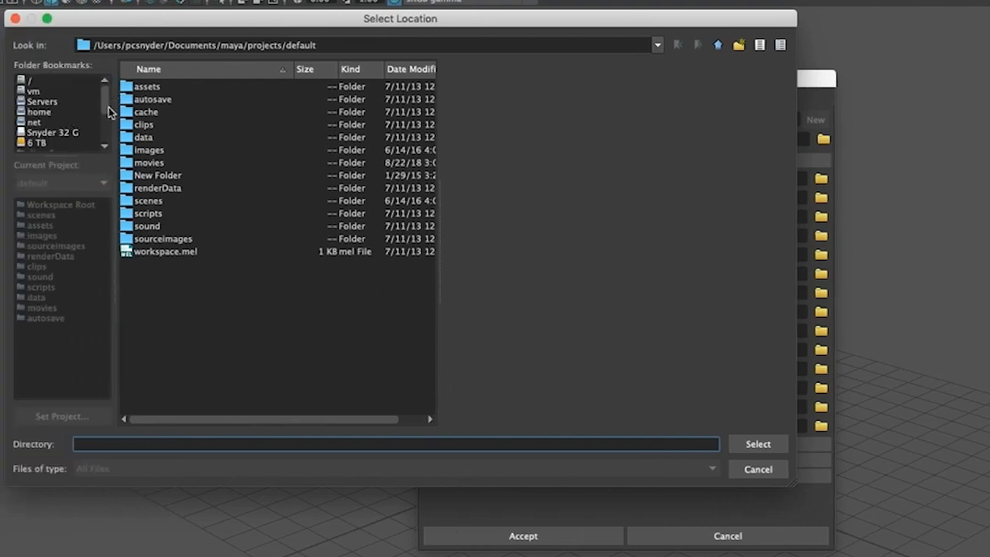
left_click_drag(107, 113, 110, 124)
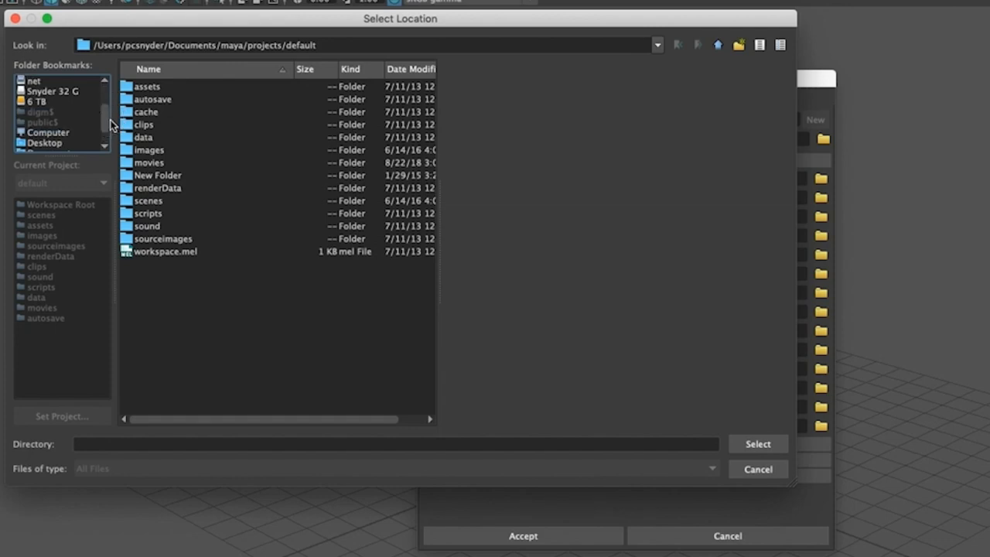
left_click(46, 144)
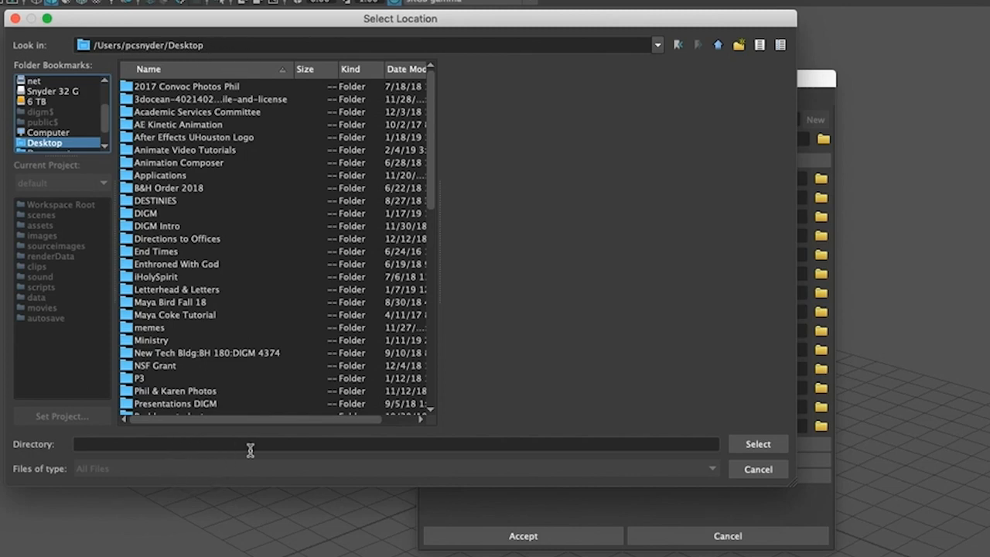
left_click(758, 445)
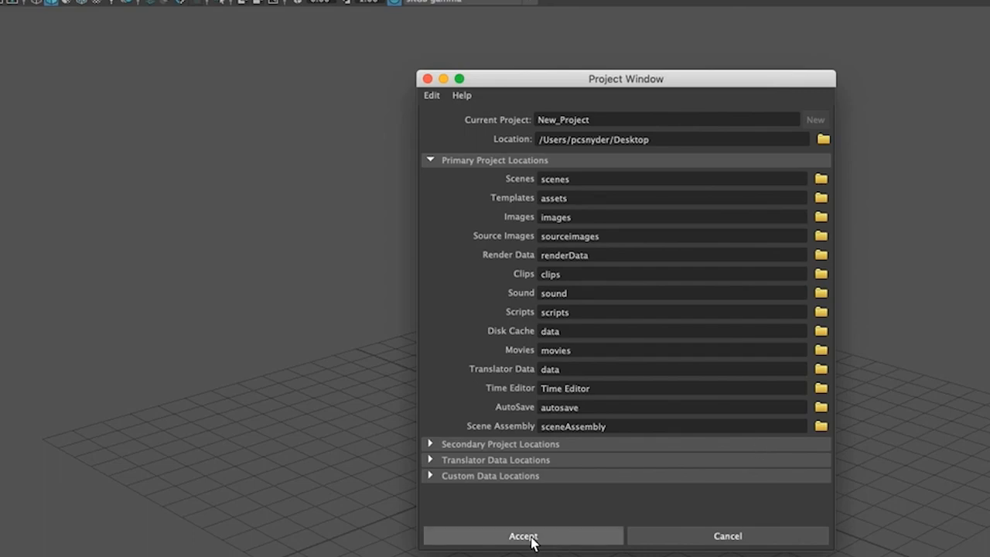
- Name the project Bouncing Ball and create it with the default folder names
left_click_drag(605, 125, 511, 118)
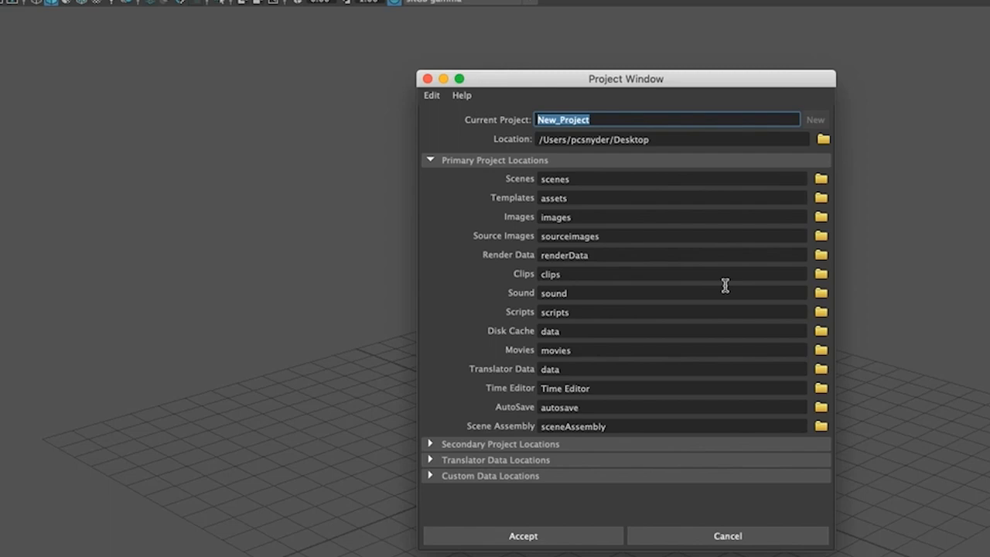
type("Bouncing Ball")
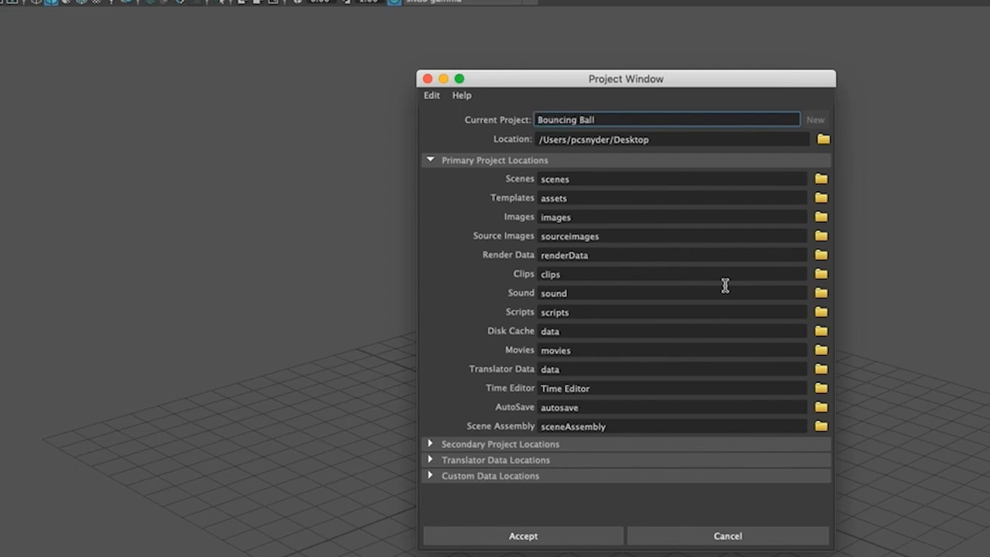
left_click(552, 539)
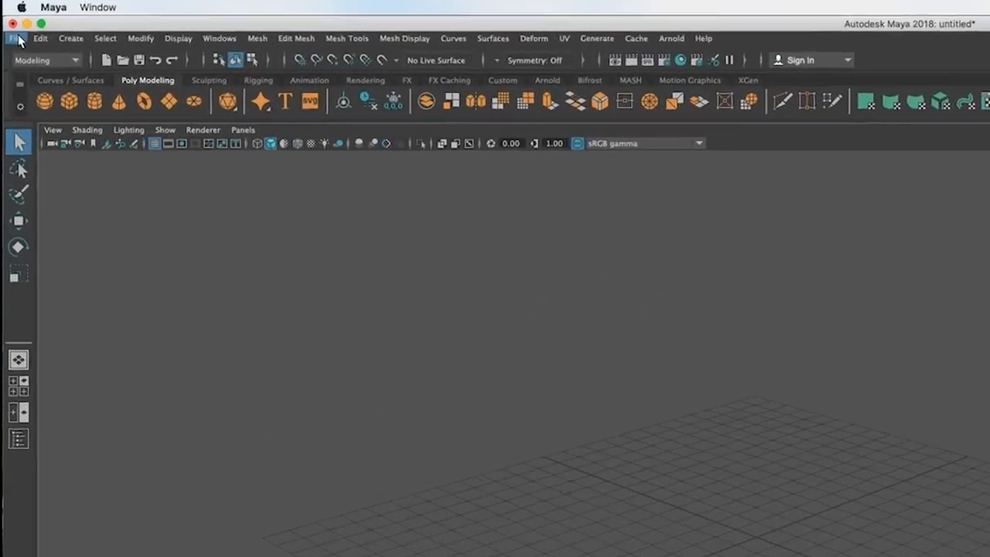
- Save the scene as the Maya Binary file bouncing_ball1 in the project's scenes folder
left_click(19, 38)
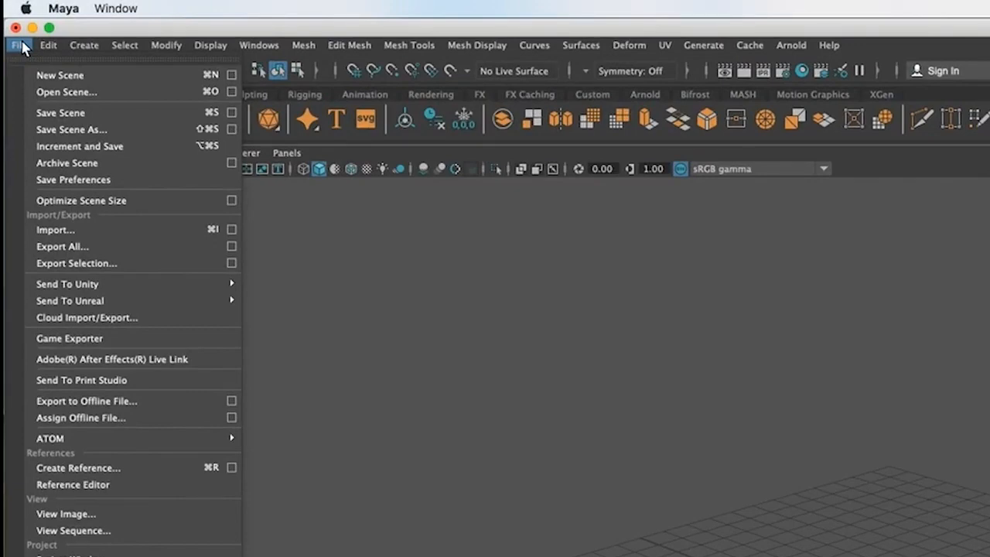
left_click(91, 129)
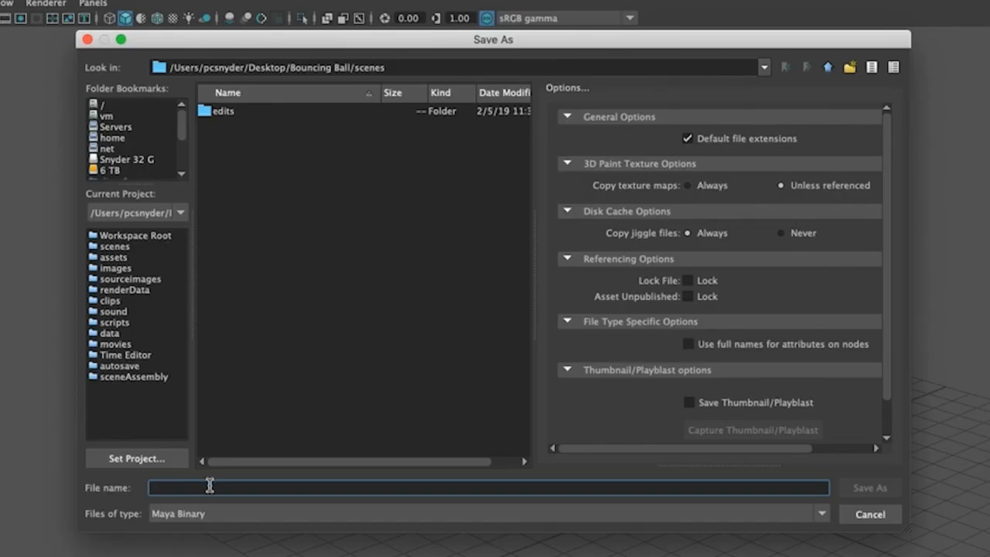
type("bouncing_ball1")
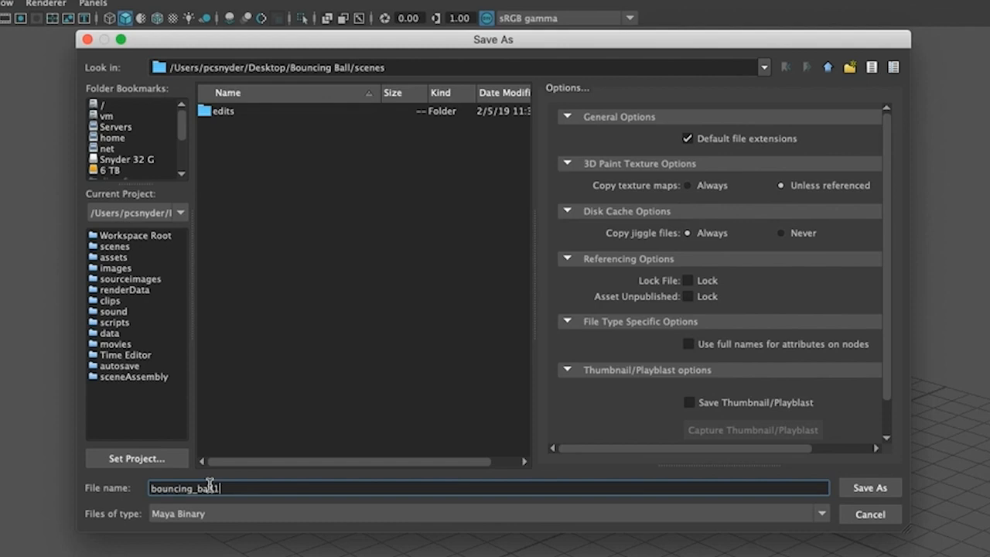
left_click(869, 488)
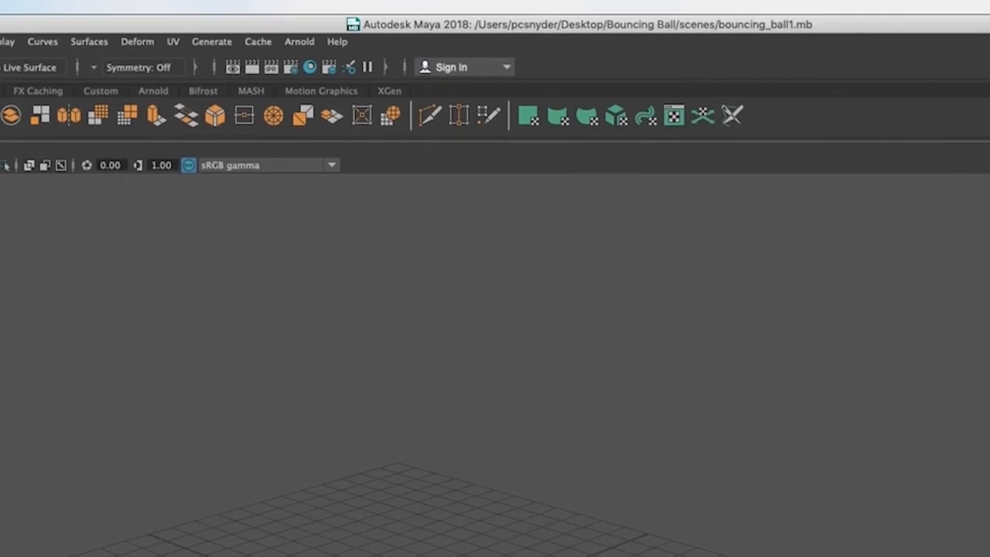
- Switch to Finder and look for the saved scene file in the scenes folder of Bouncing Ball on the Desktop
left_click_drag(0, 132, 418, 199)
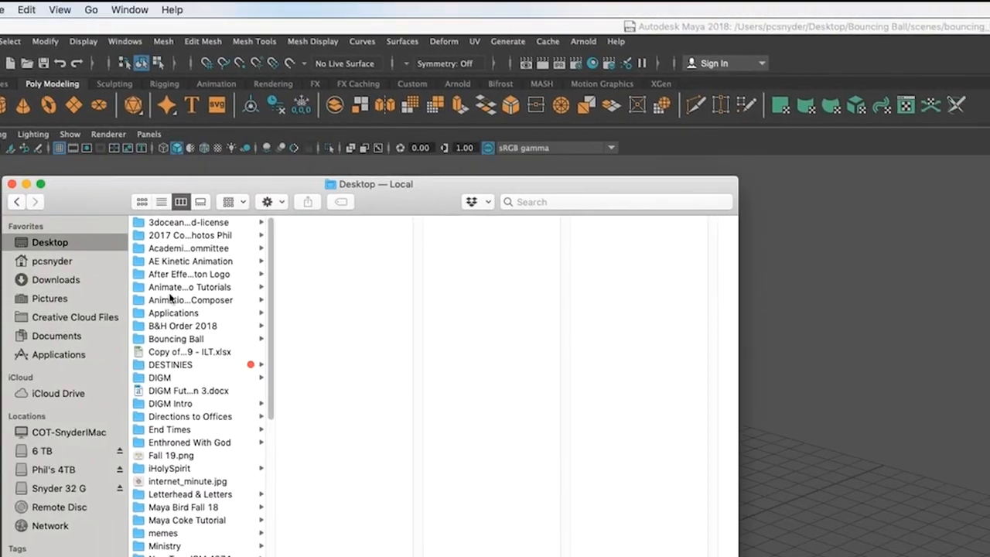
left_click(172, 338)
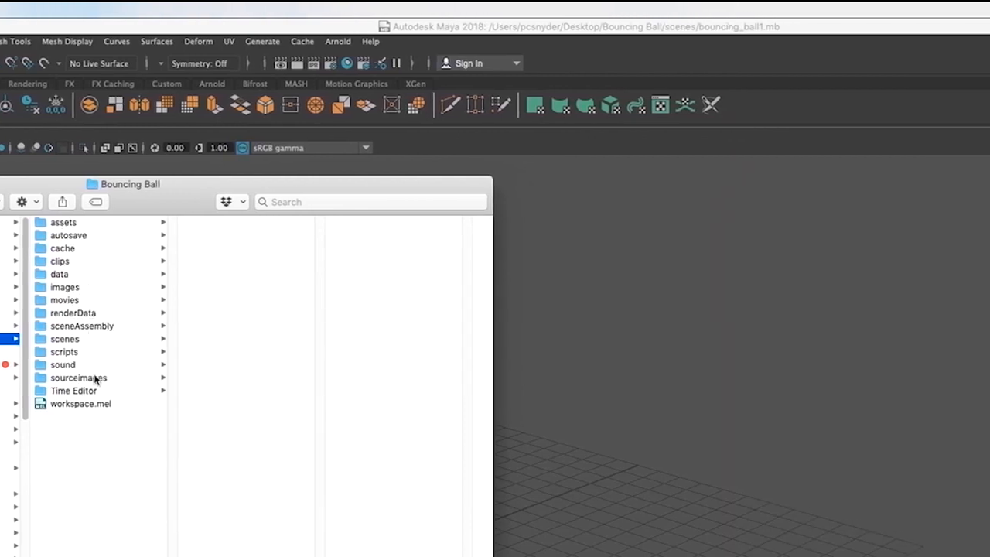
left_click(209, 338)
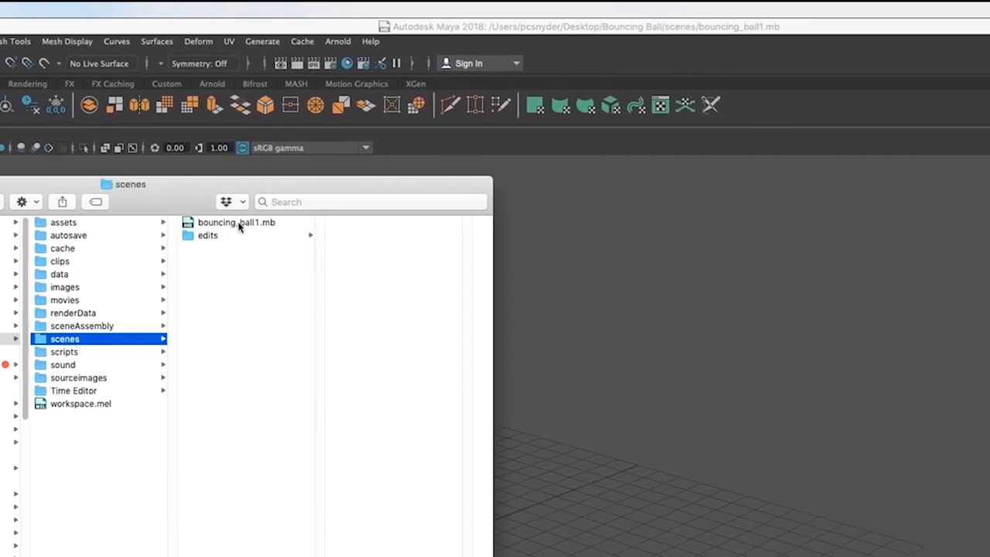
left_click_drag(170, 201, 153, 201)
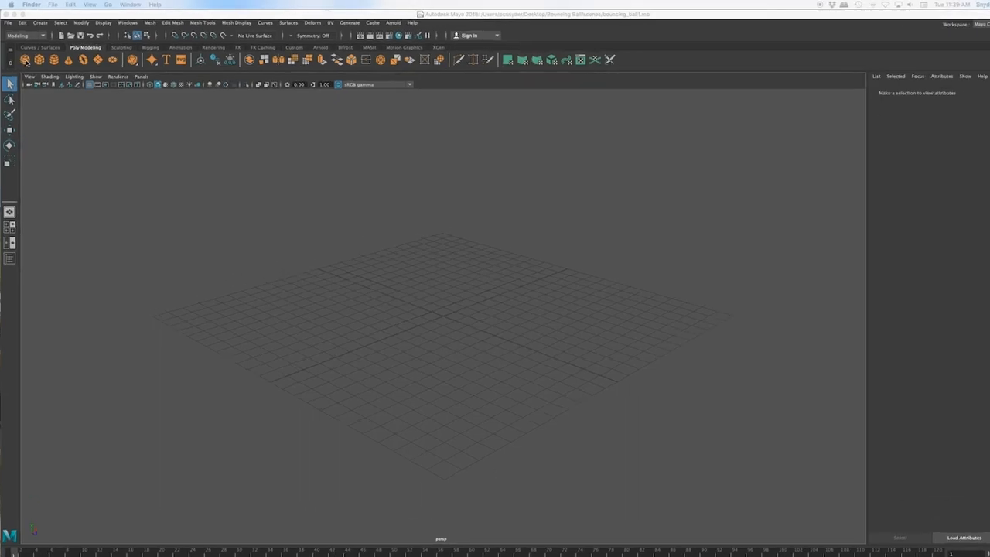
- Back in Maya, create a polygon sphere with radius 1, 20 axis divisions, 20 height divisions and the Y axis
left_click(61, 143)
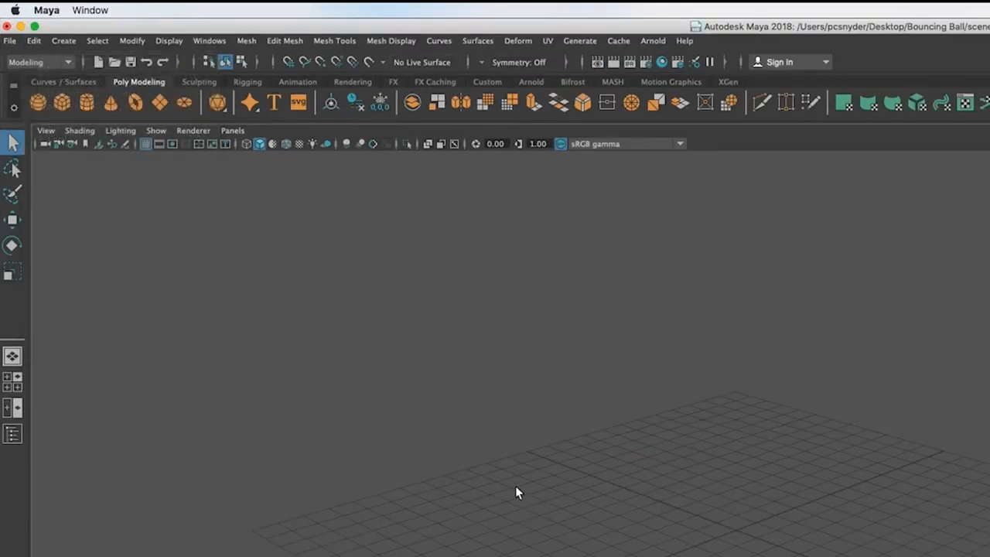
left_click(65, 41)
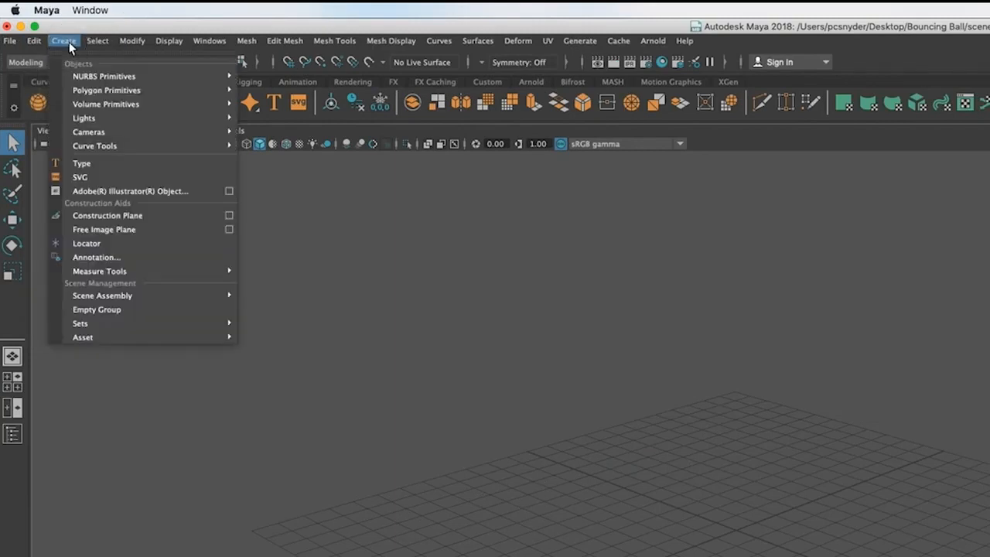
mouse_move(106, 92)
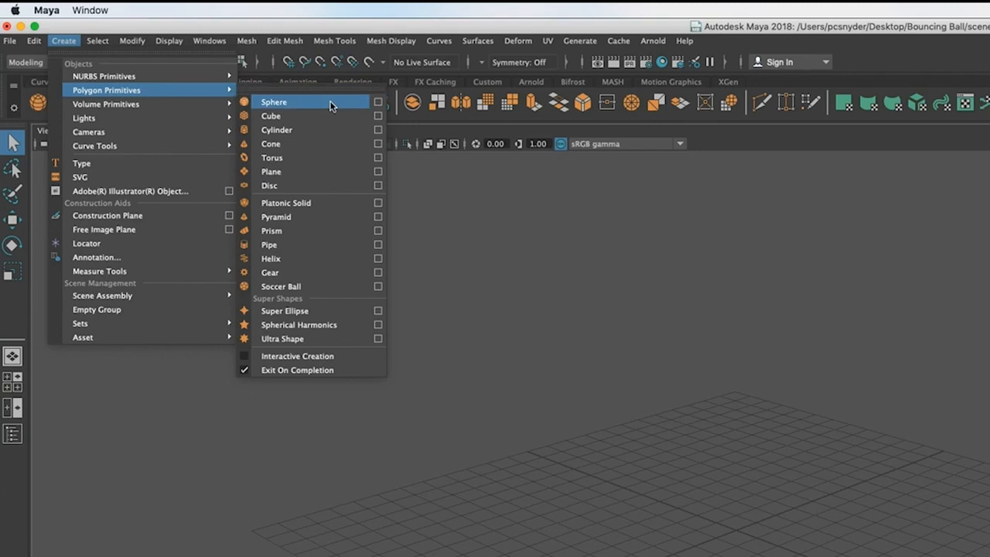
left_click(379, 103)
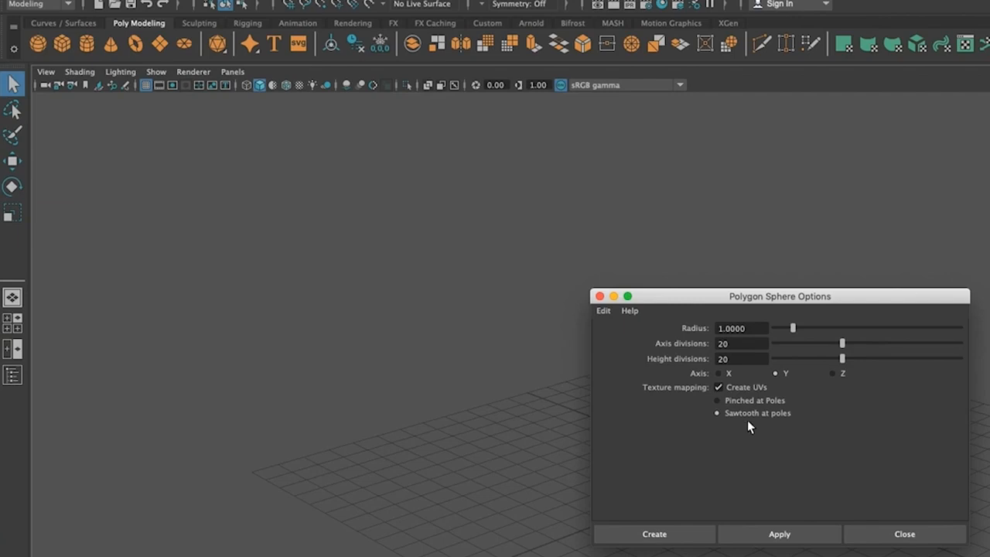
left_click(654, 534)
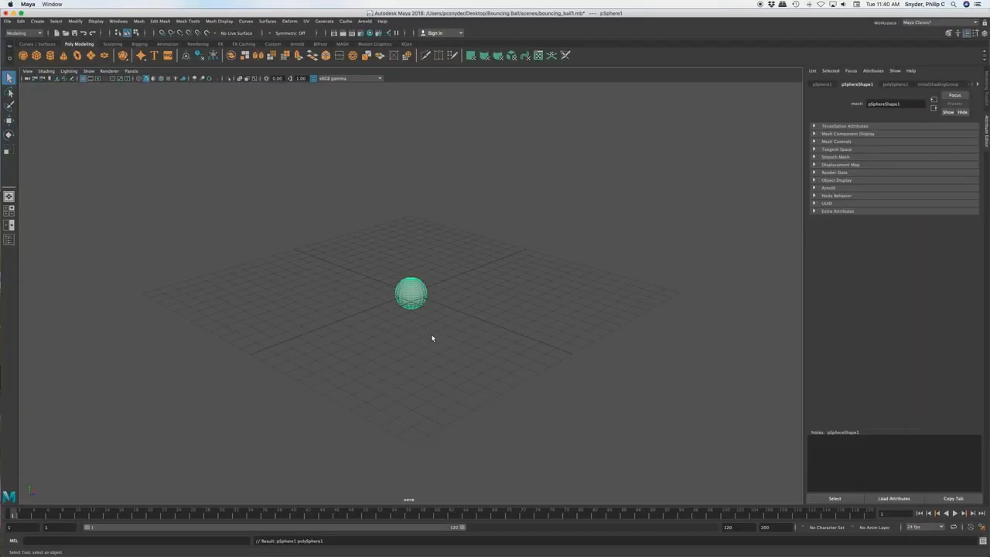
- Frame the sphere in the perspective view and orbit around it to inspect its mesh
key("f")
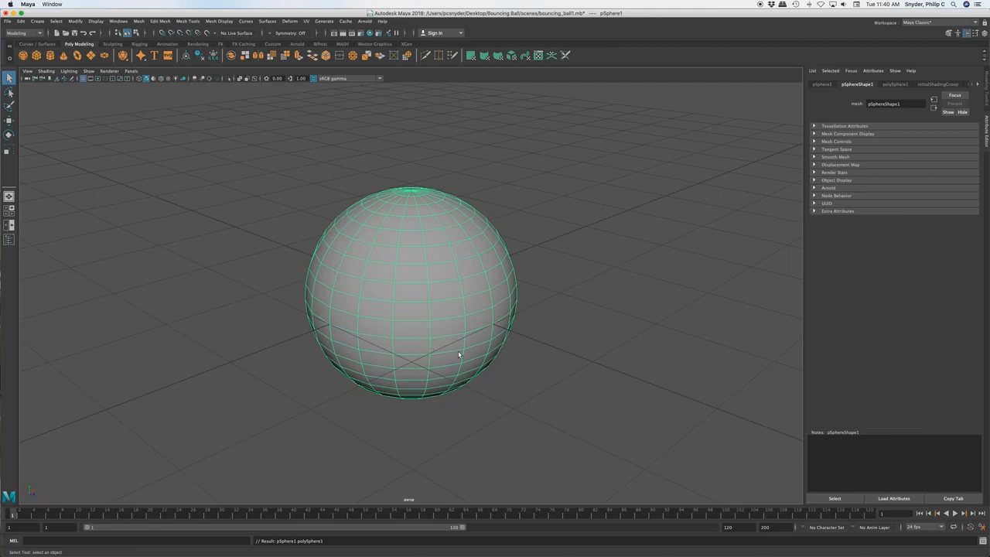
left_click_drag(475, 349, 496, 346, "alt")
left_click_drag(531, 344, 464, 349, "alt")
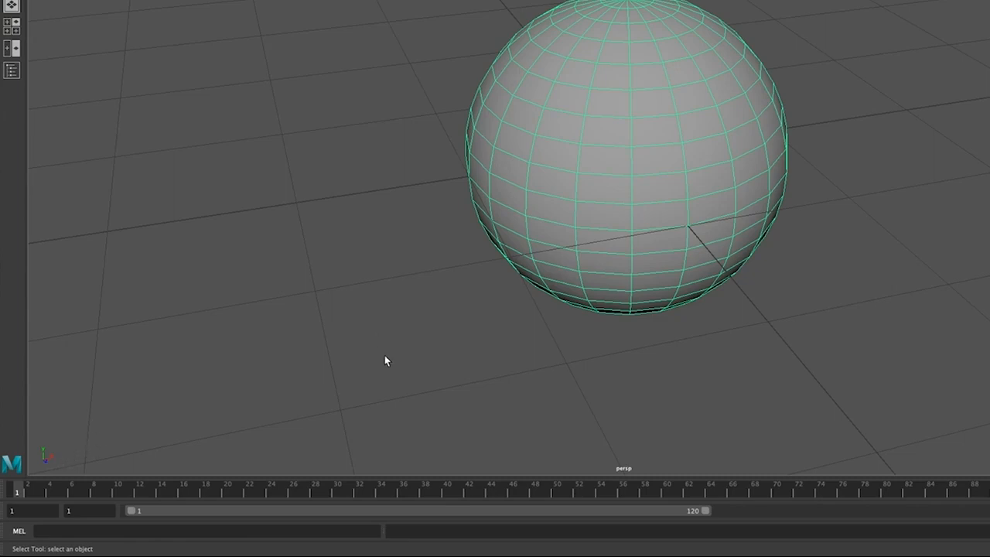
left_click_drag(576, 360, 546, 353, "alt")
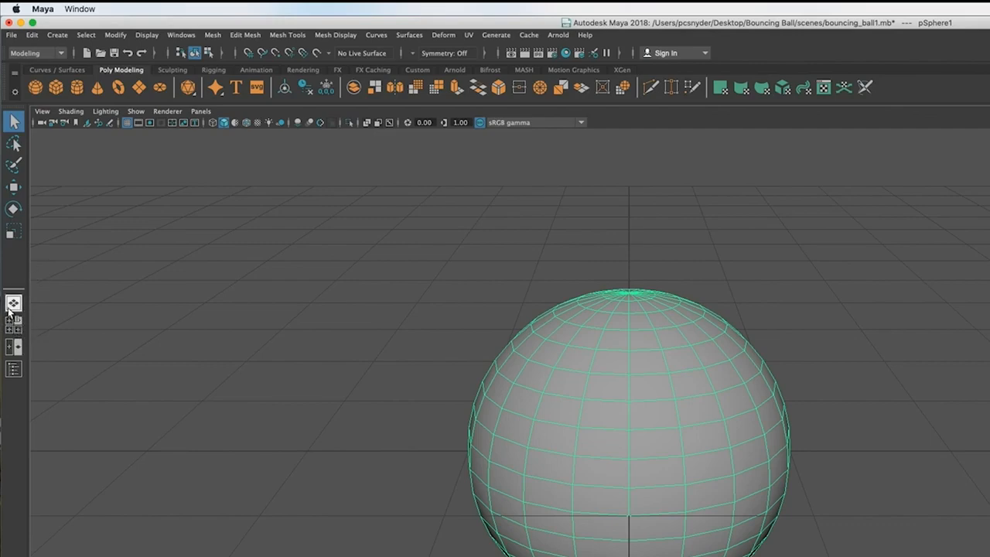
- Switch to the four-view layout and examine the sphere in the maximized side, front and top views
left_click(13, 319)
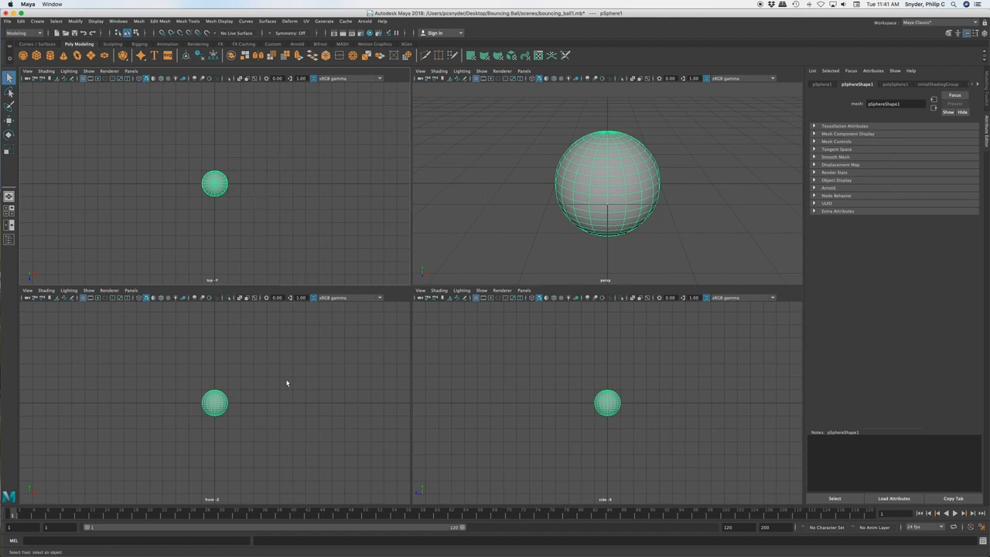
key("space")
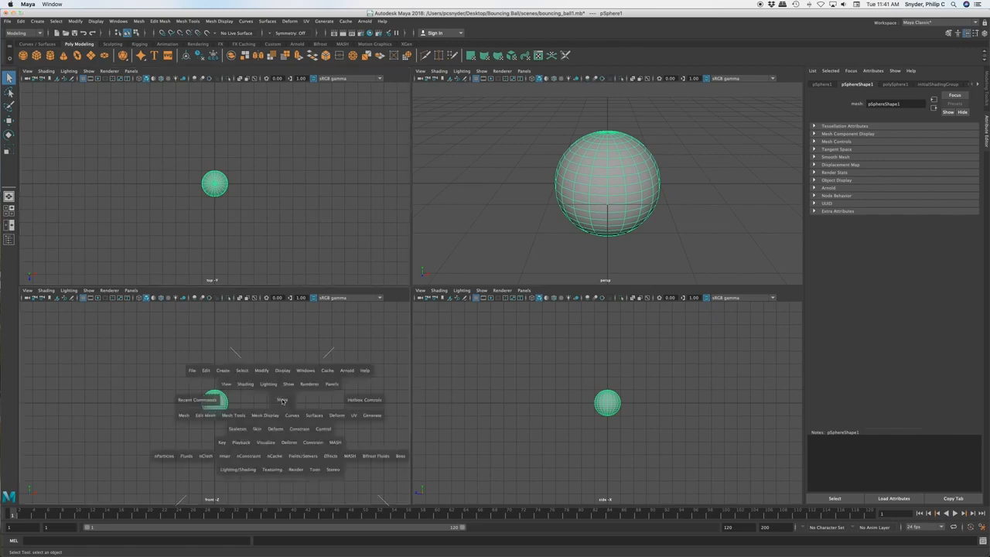
key("space")
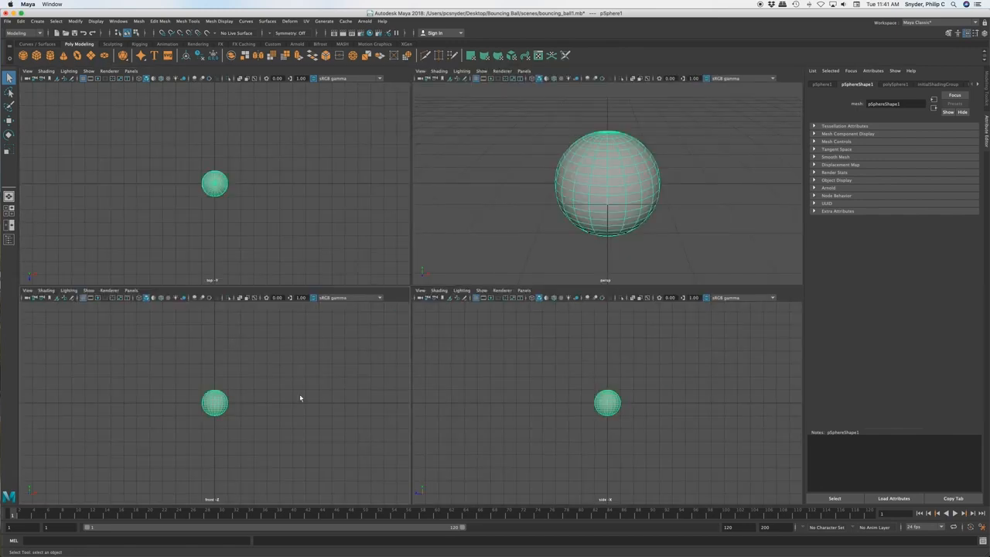
key("space")
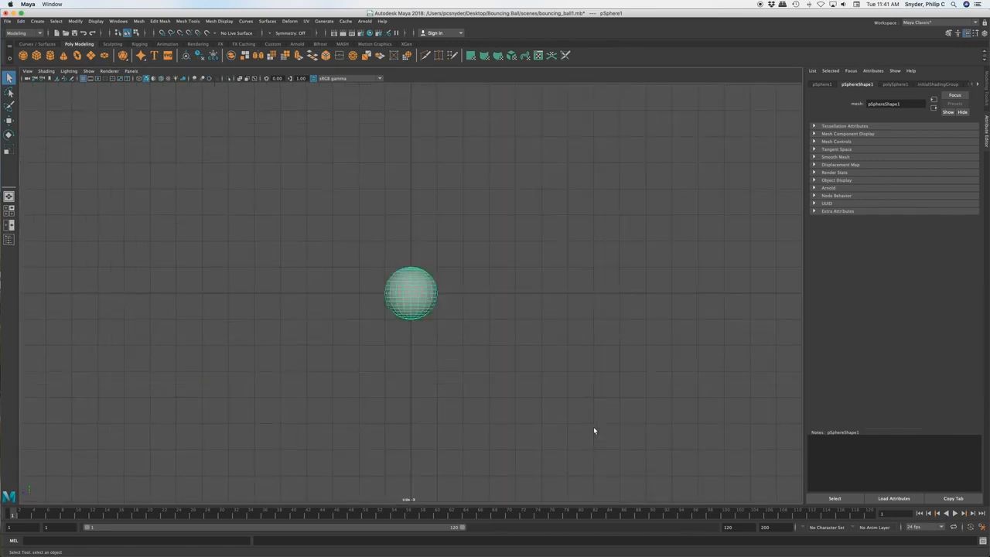
key("space")
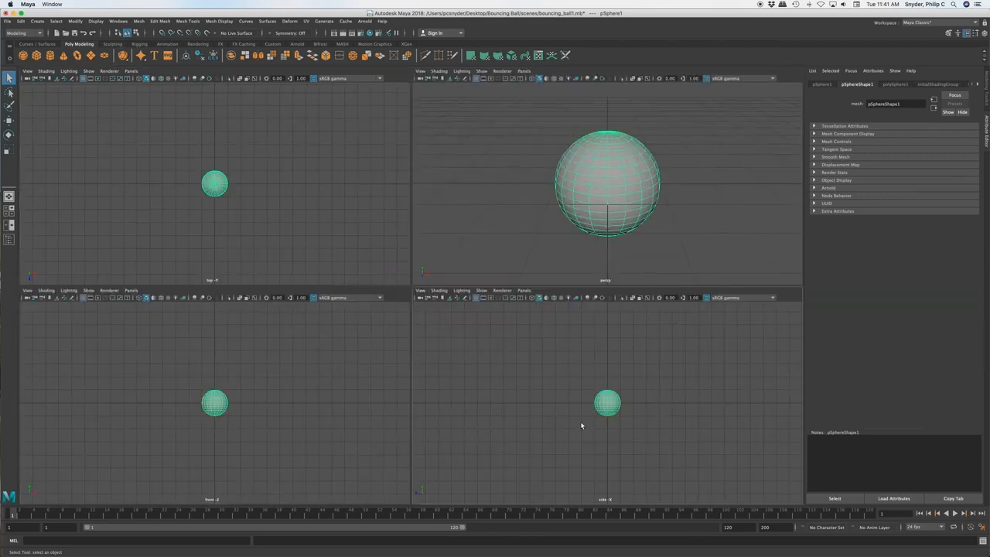
key("space")
key("space")
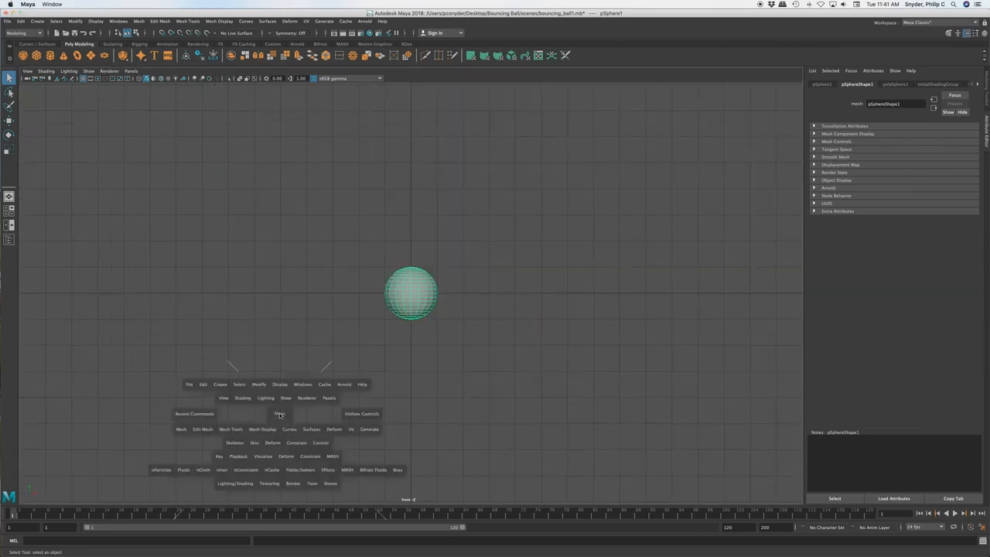
key("space")
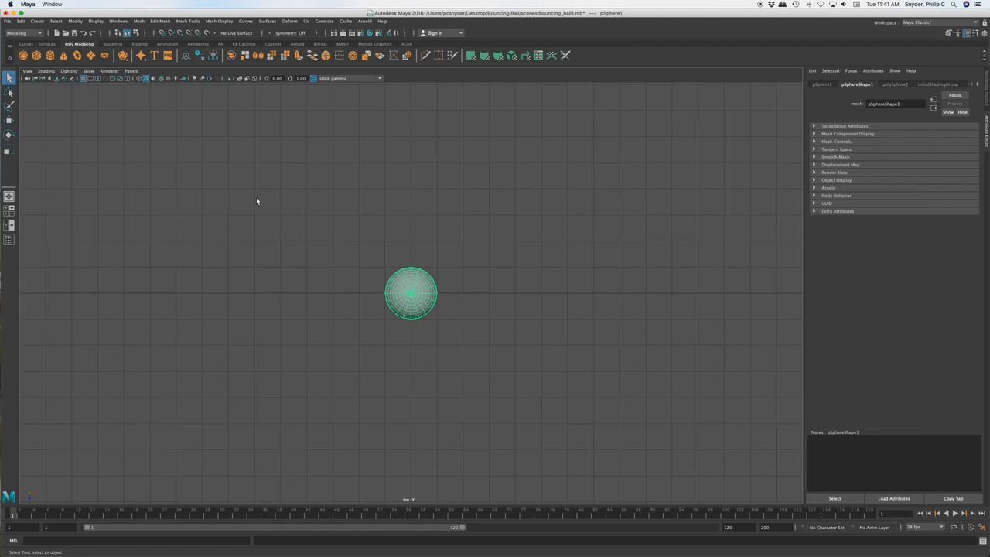
- Frame the sphere in the maximized top, front and side views, returning to the four-view layout between them
key("f")
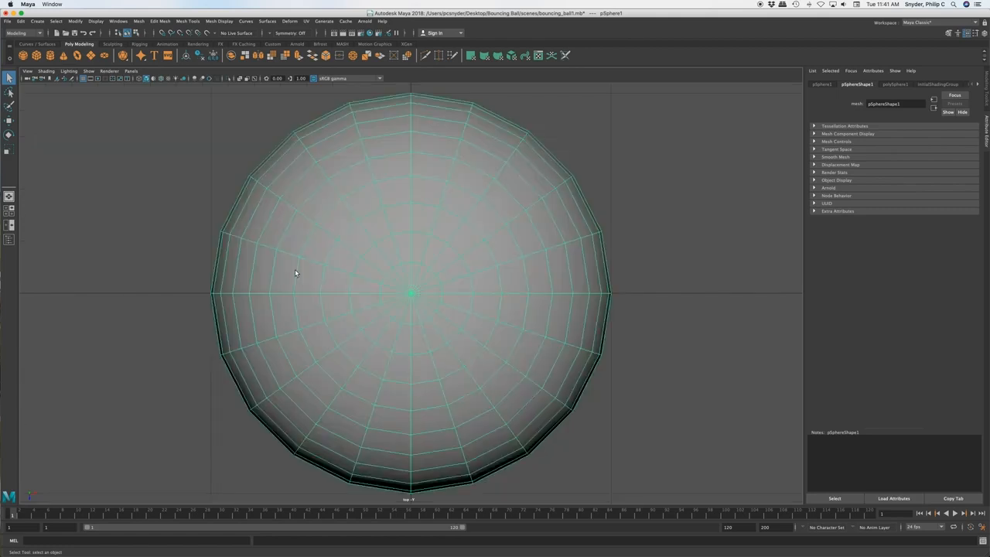
key("space")
key("space")
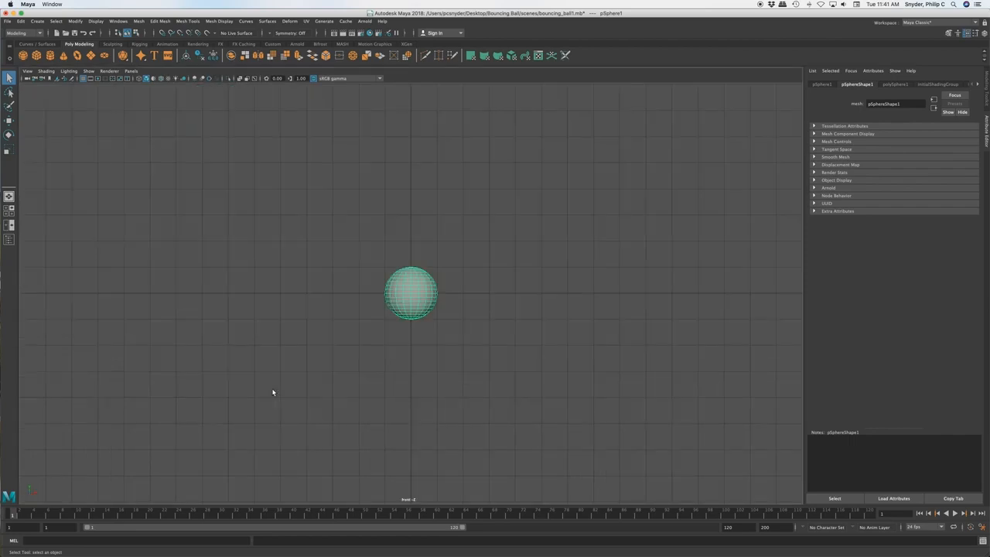
key("f")
key("space")
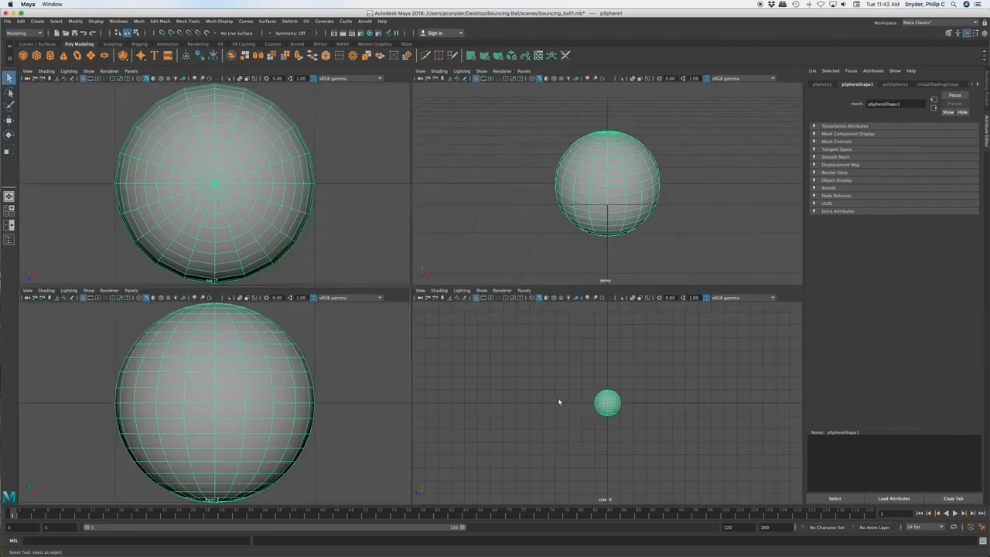
key("space")
key("f")
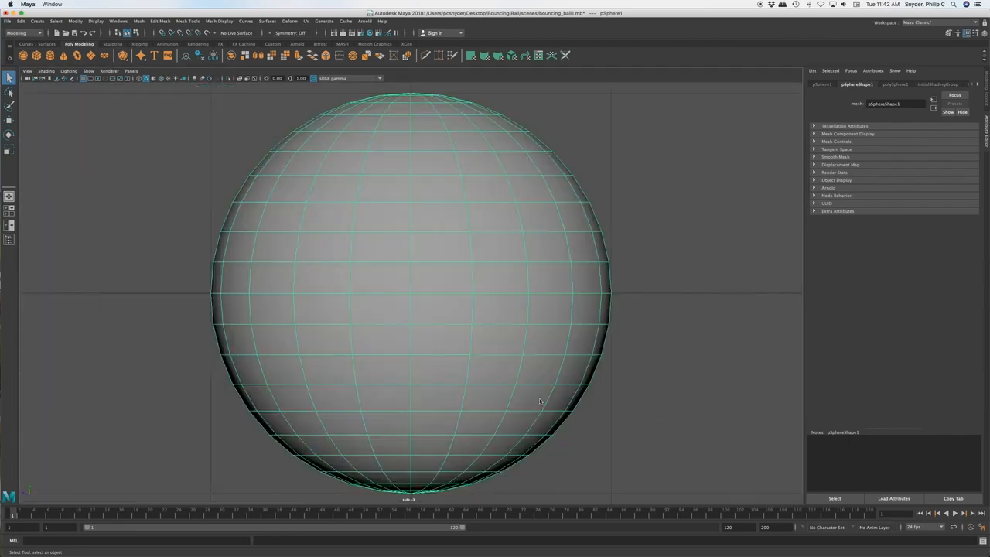
key("space")
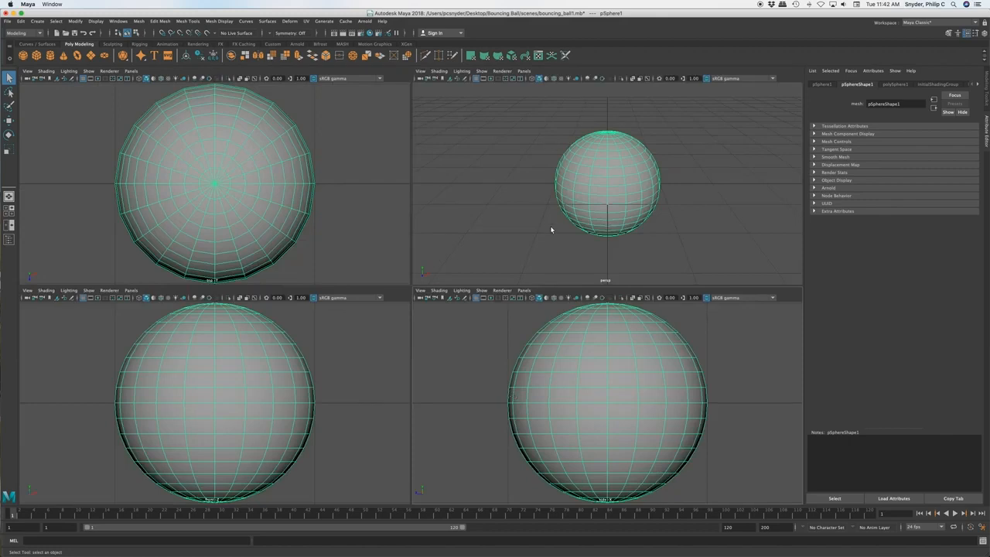
- Maximize the perspective view, try the two-pane front and perspective layout, and return to the single perspective view
key("space")
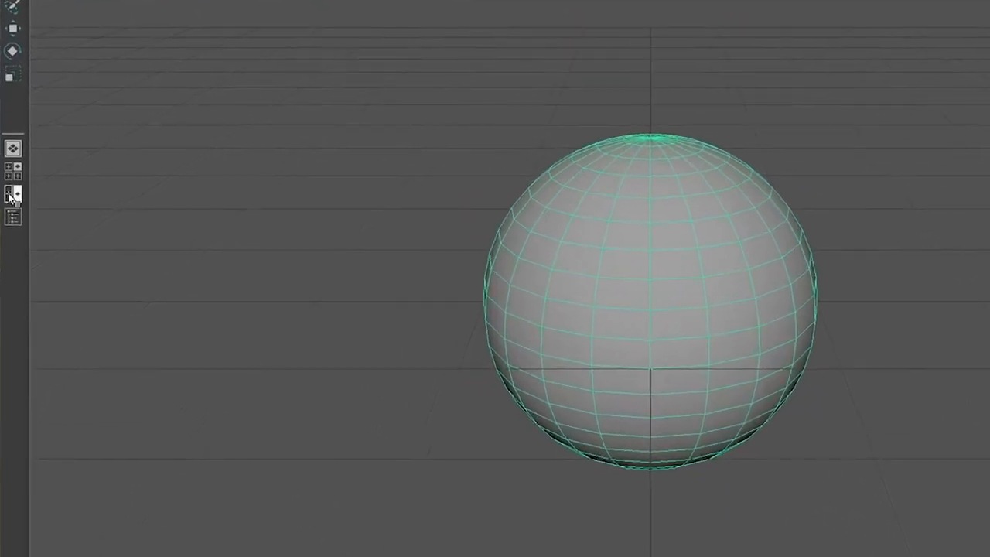
left_click(12, 194)
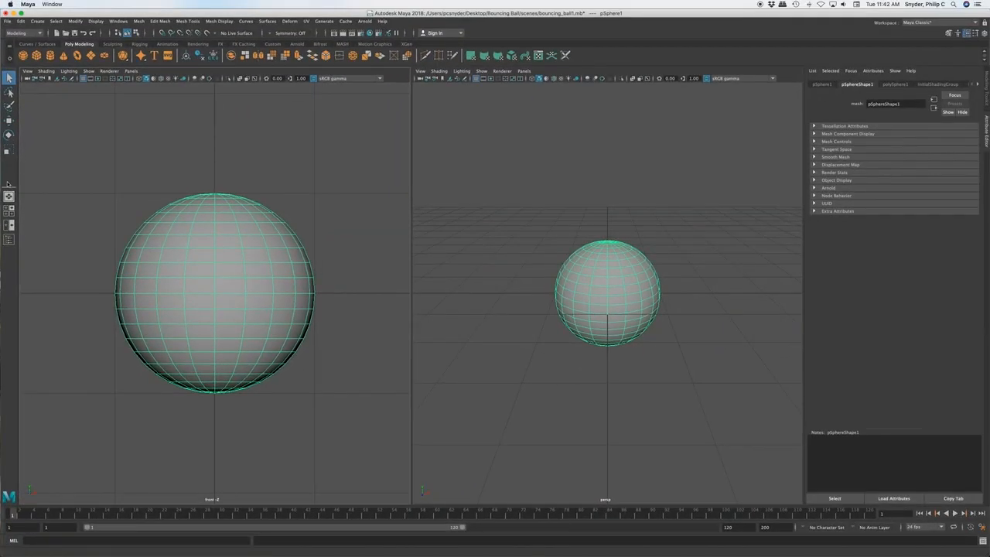
left_click(9, 198)
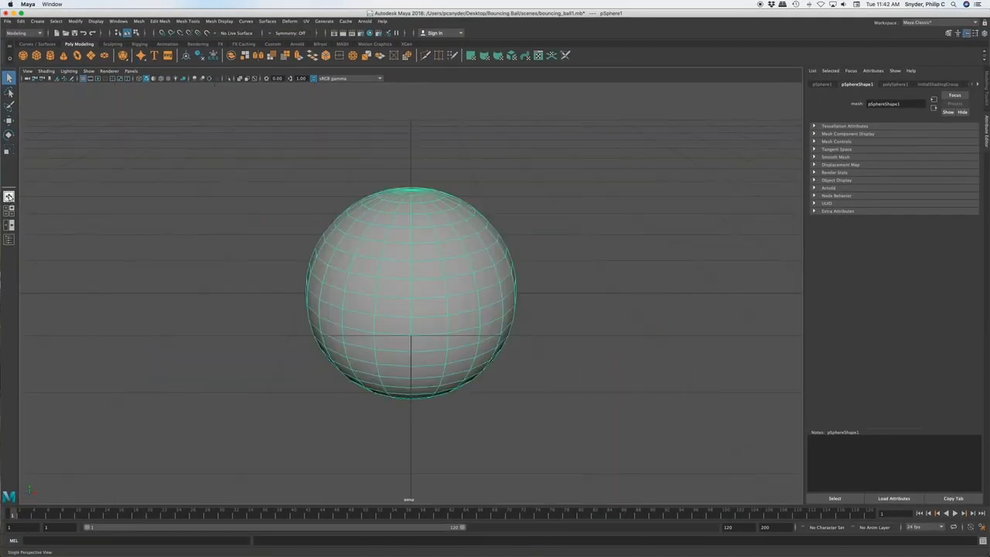
scroll(658, 403, "down", 1)
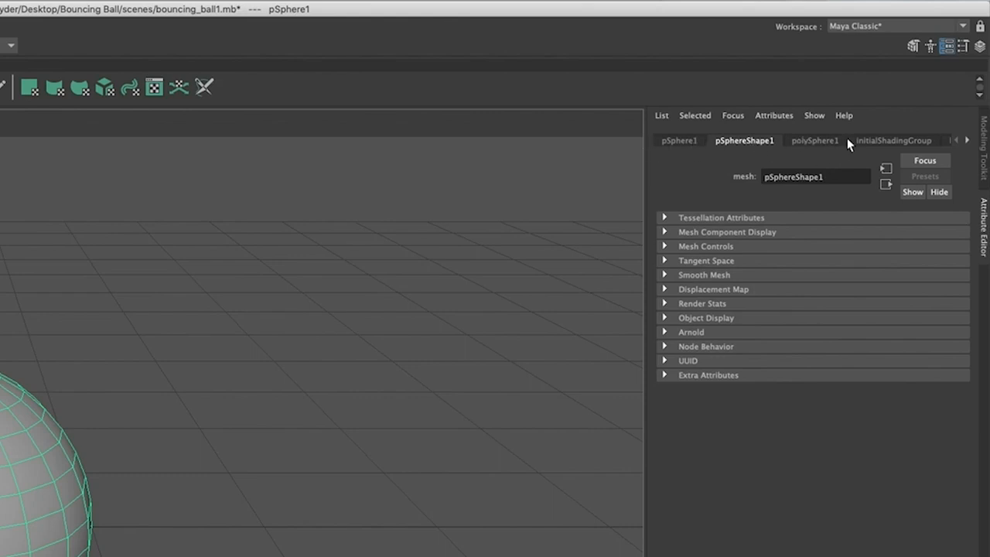
- Review the sphere's transform and shape attributes, and rename its polySphere1 node as ball
left_click(680, 143)
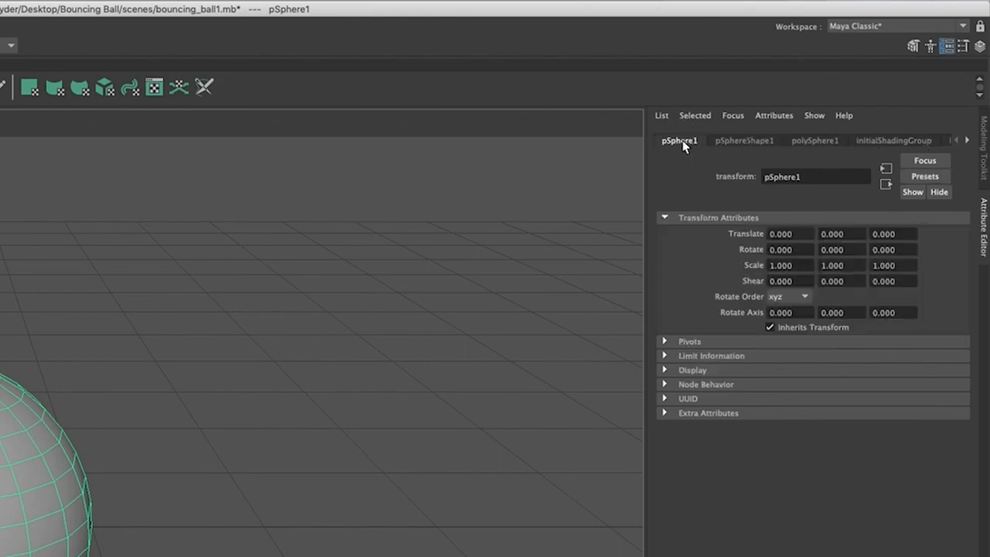
left_click(746, 142)
left_click(813, 140)
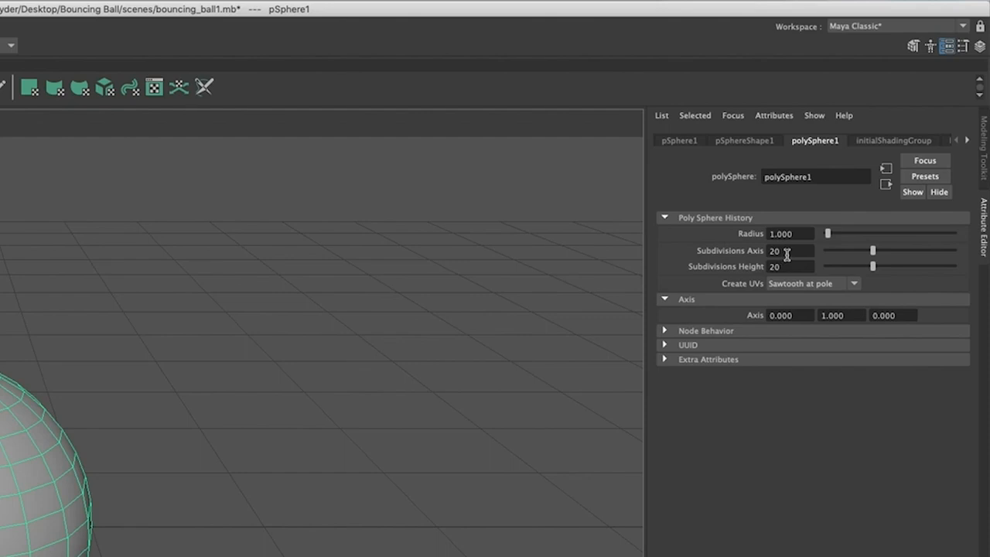
double_click(818, 177)
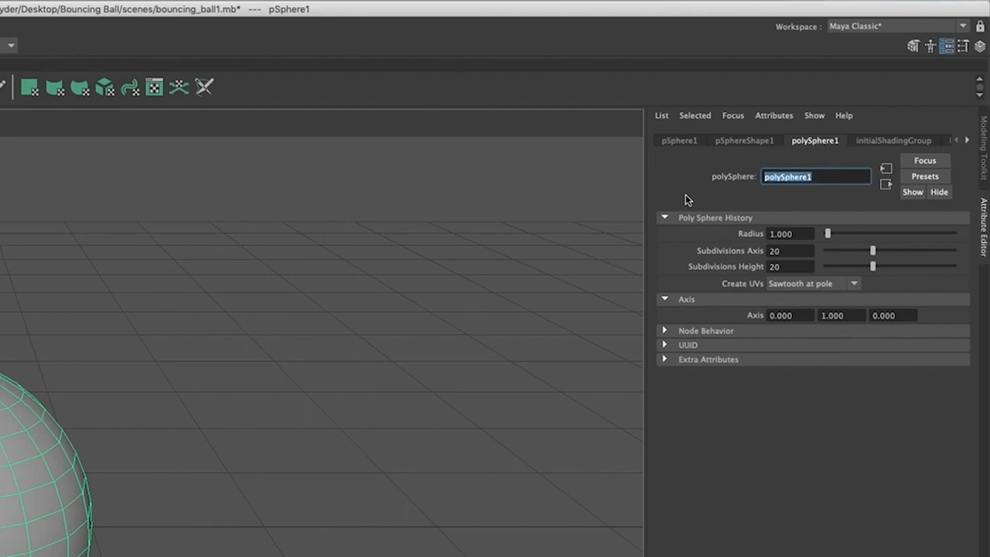
type("ball")
key("Return")
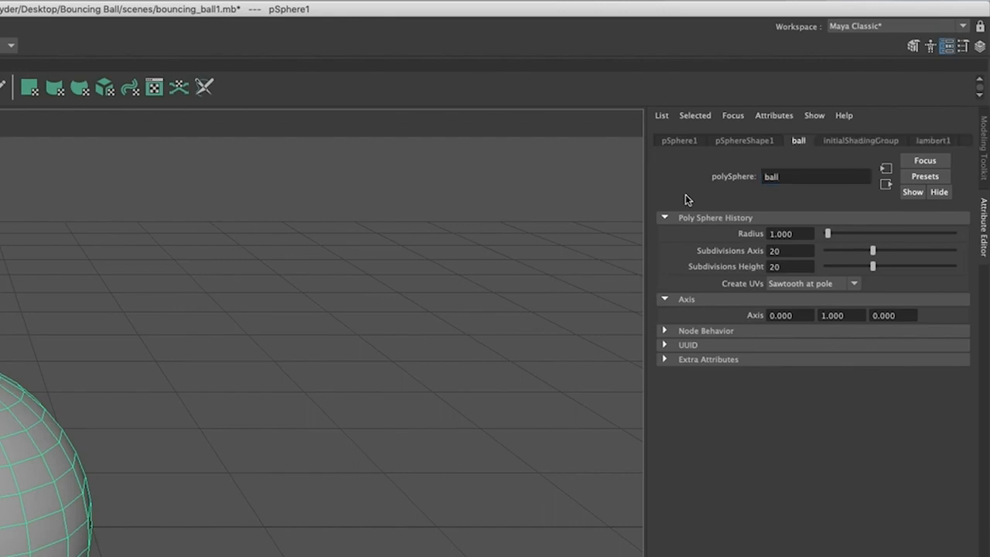
- Review the sphere's default shading attributes, assign it a new Blinn material, and inspect the highlight with the sphere deselected
left_click(852, 144)
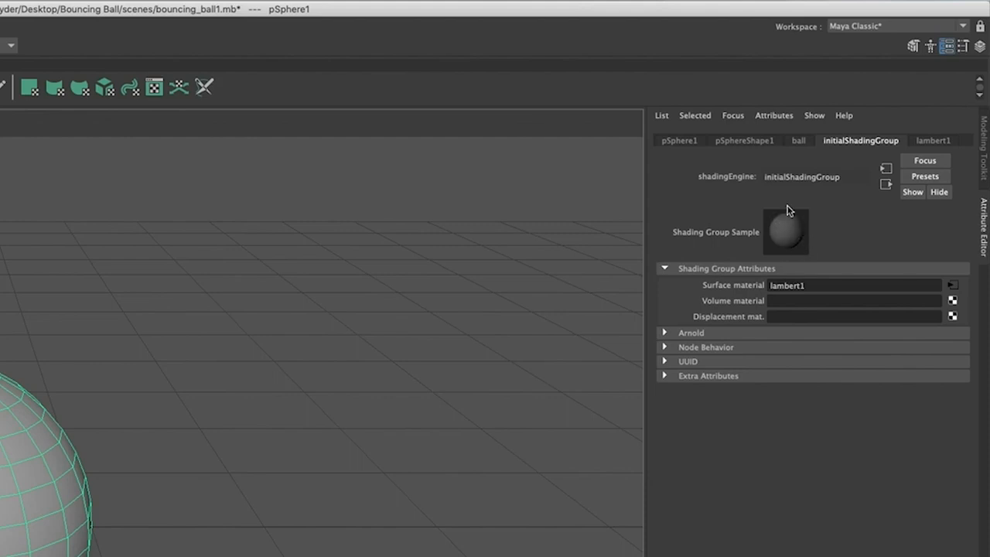
left_click(933, 142)
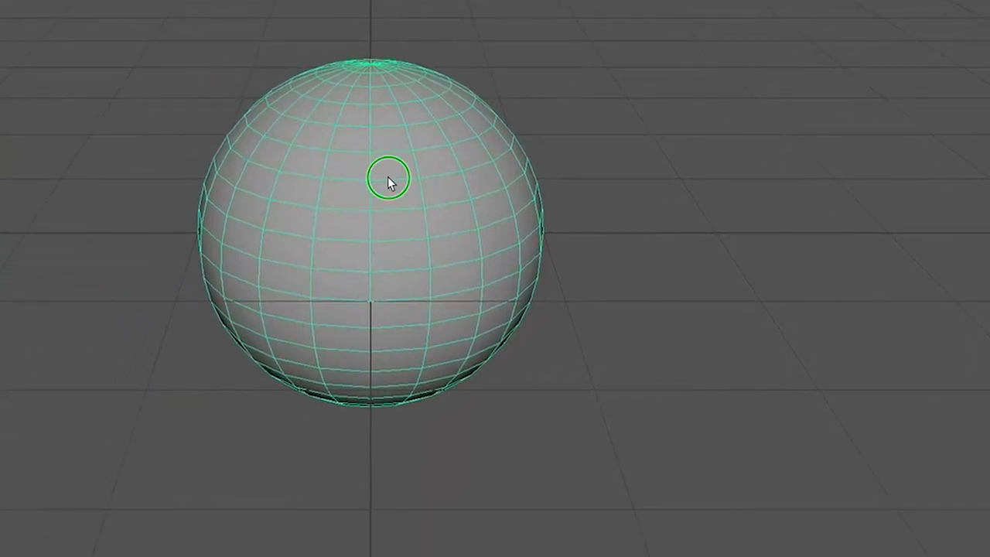
right_click(389, 182)
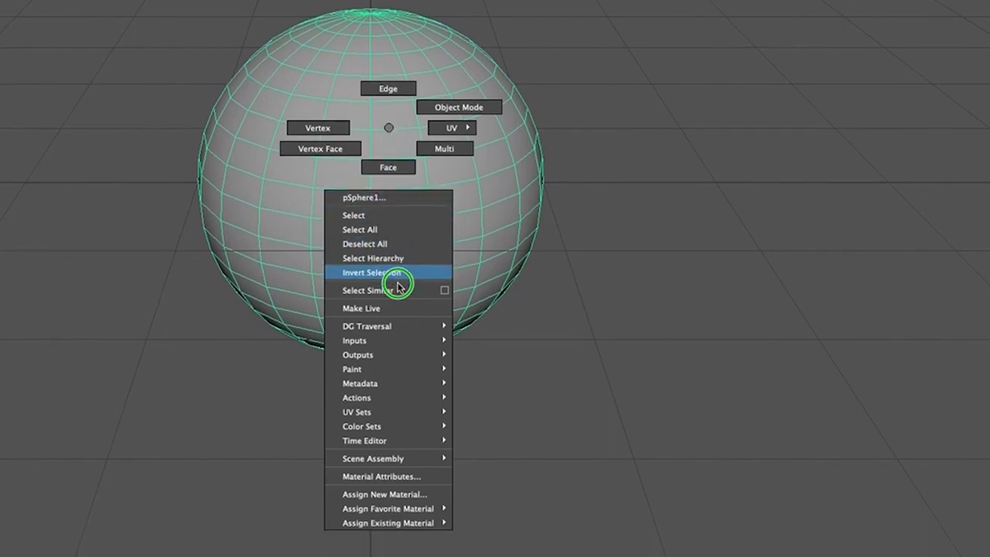
left_click(414, 495)
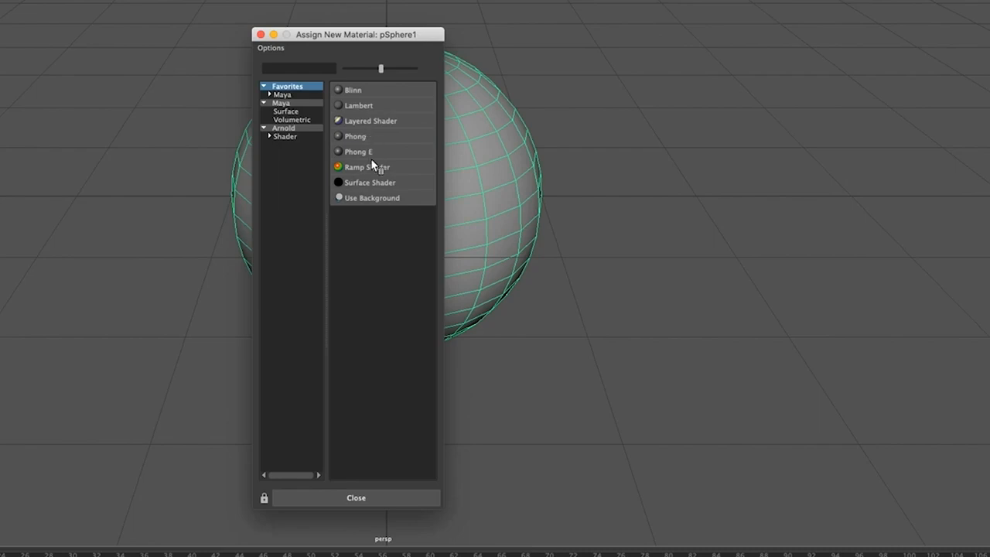
left_click(345, 92)
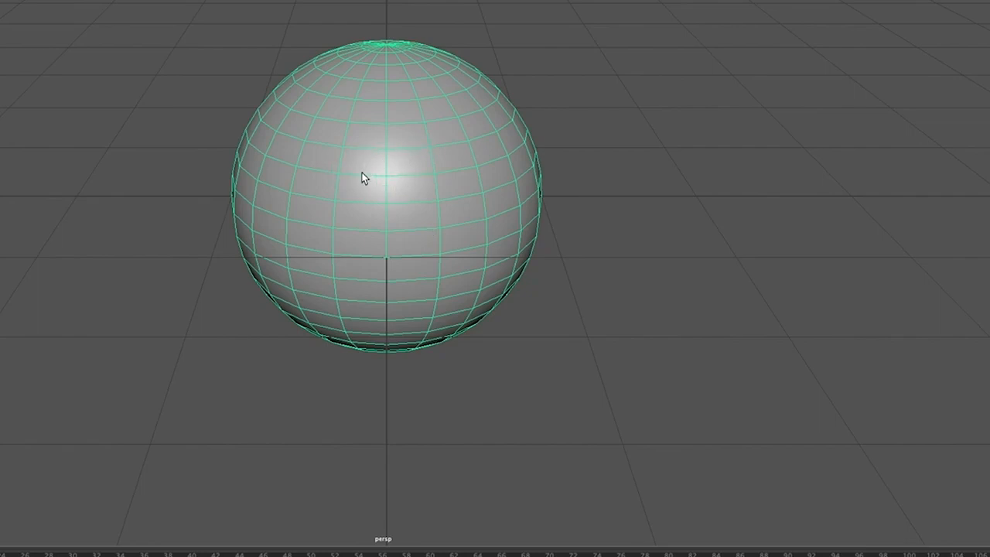
left_click(585, 78)
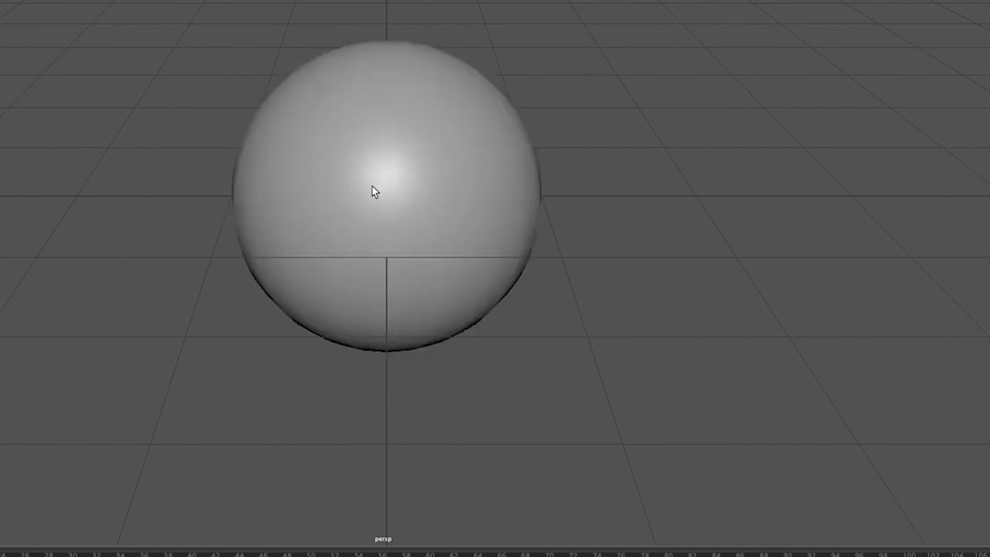
mouse_move(369, 189)
left_mouse_down("alt")
mouse_move(471, 188)
mouse_move(398, 199)
mouse_move(349, 179)
mouse_move(386, 173)
mouse_move(360, 188)
mouse_move(369, 181)
left_mouse_up("alt")
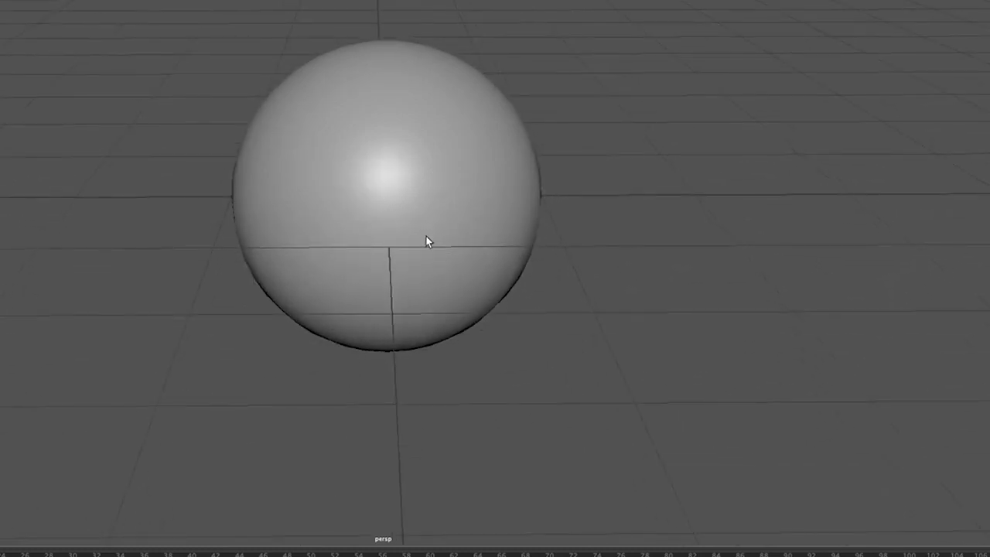
- Select the sphere and rename its blinn1 material as ball_color
left_click(486, 153)
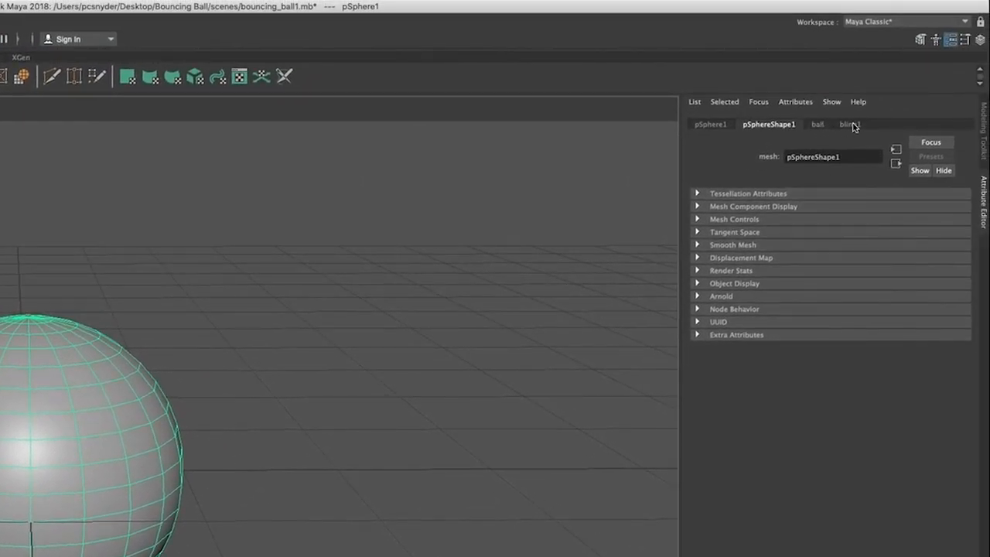
left_click(851, 125)
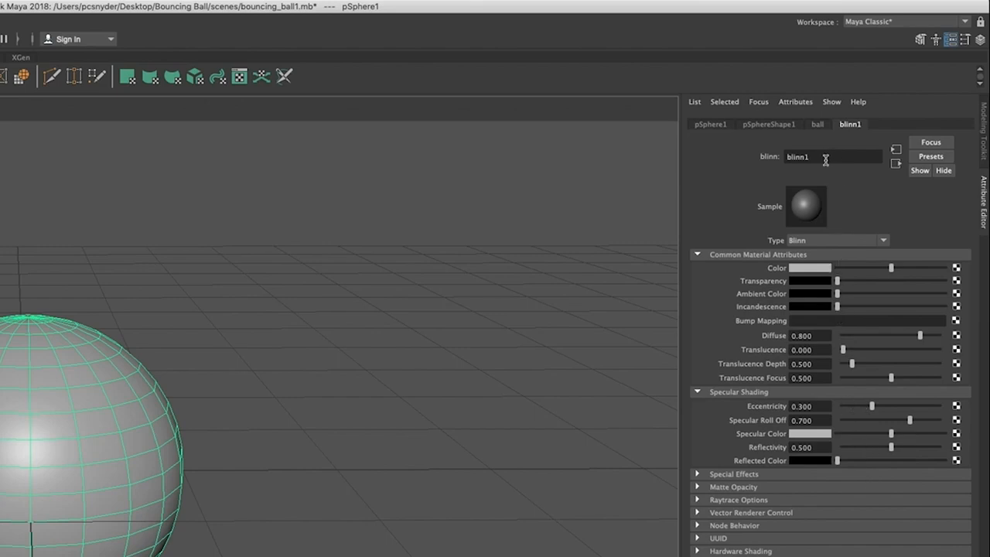
left_click_drag(825, 157, 774, 157)
type("ball color")
key("Return")
- Make the ball_color material bright red, with Eccentricity at 0.277 and Specular Roll Off at 0.669
left_click(809, 270)
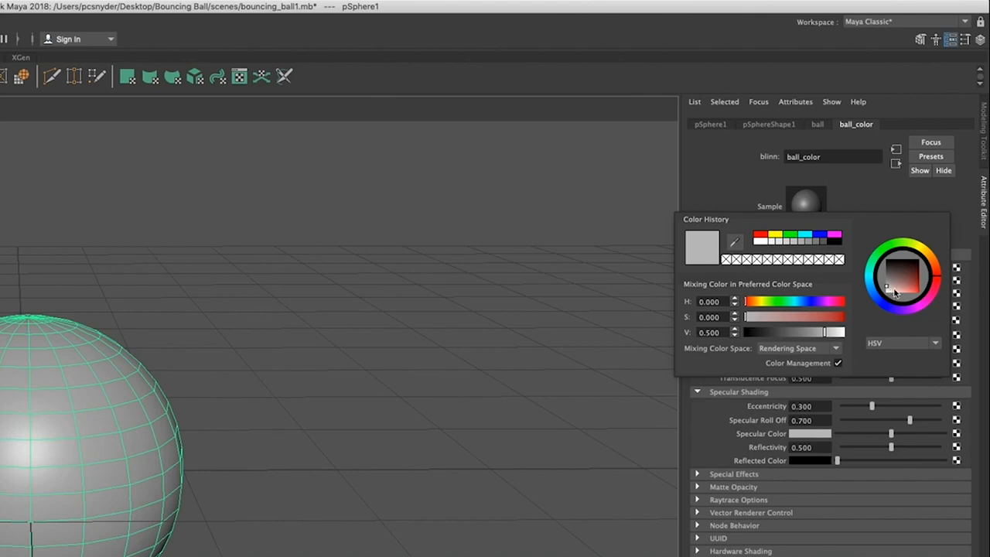
left_click_drag(888, 289, 919, 291)
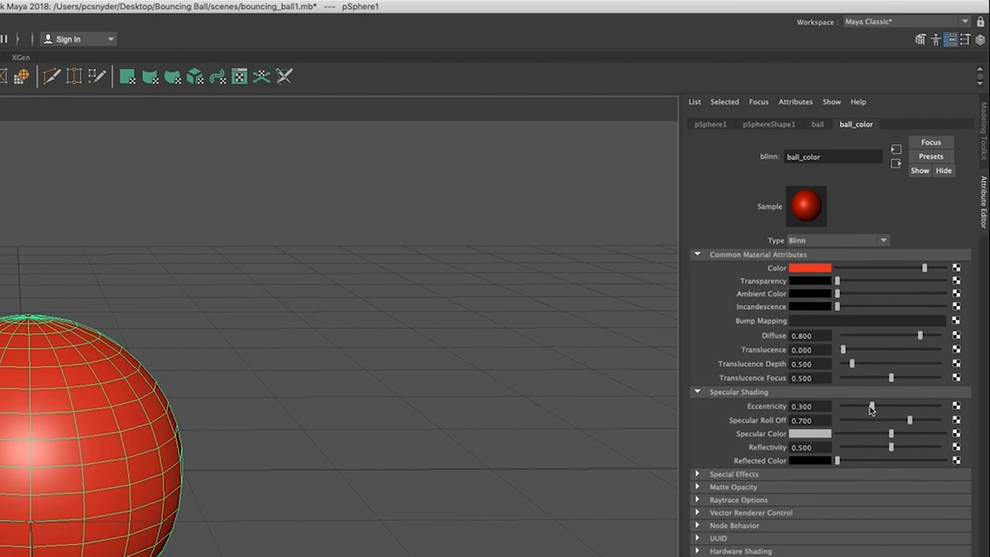
left_click_drag(872, 406, 906, 420)
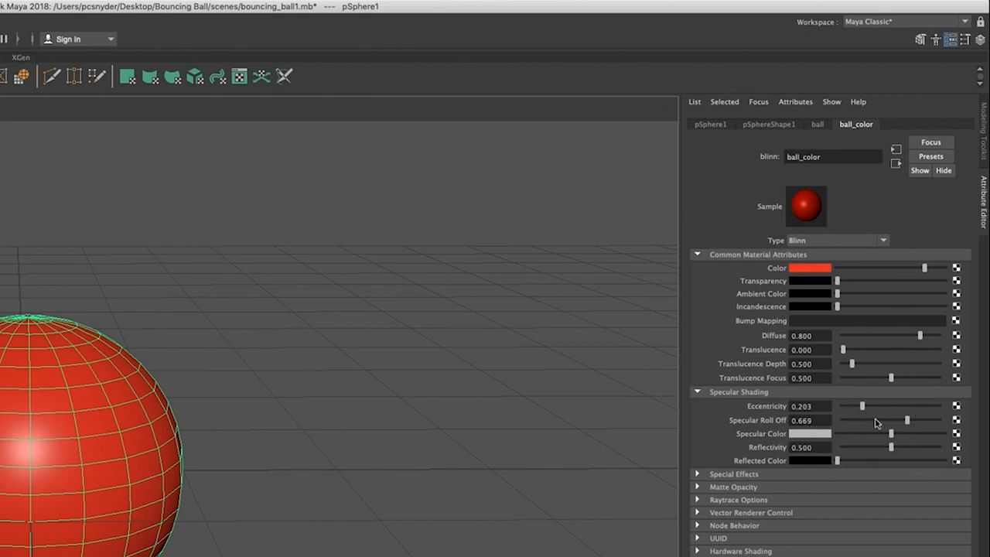
left_click_drag(862, 405, 869, 407)
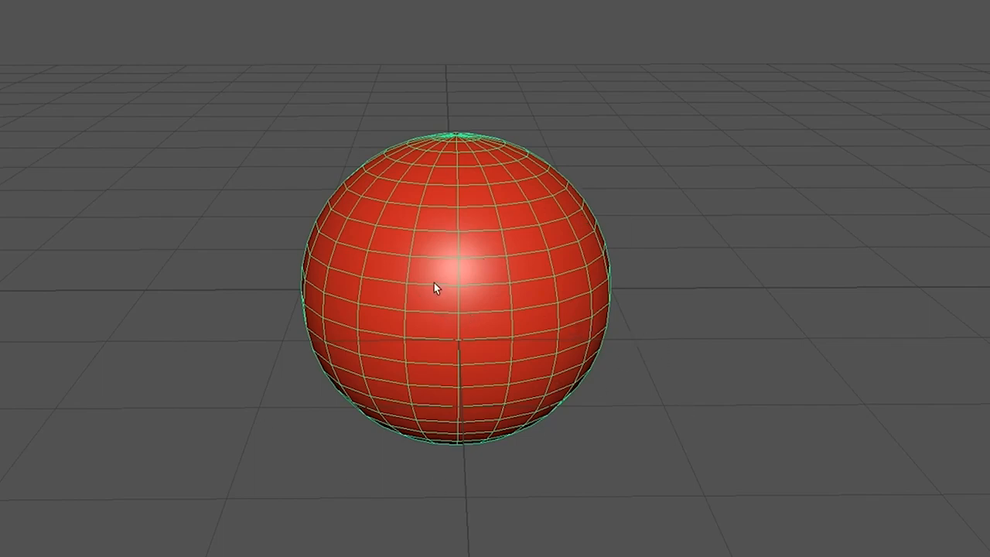
- Inspect how the red ball sits relative to the grid and display its transform channels in the Channel Box
left_click_drag(658, 411, 628, 409, "alt")
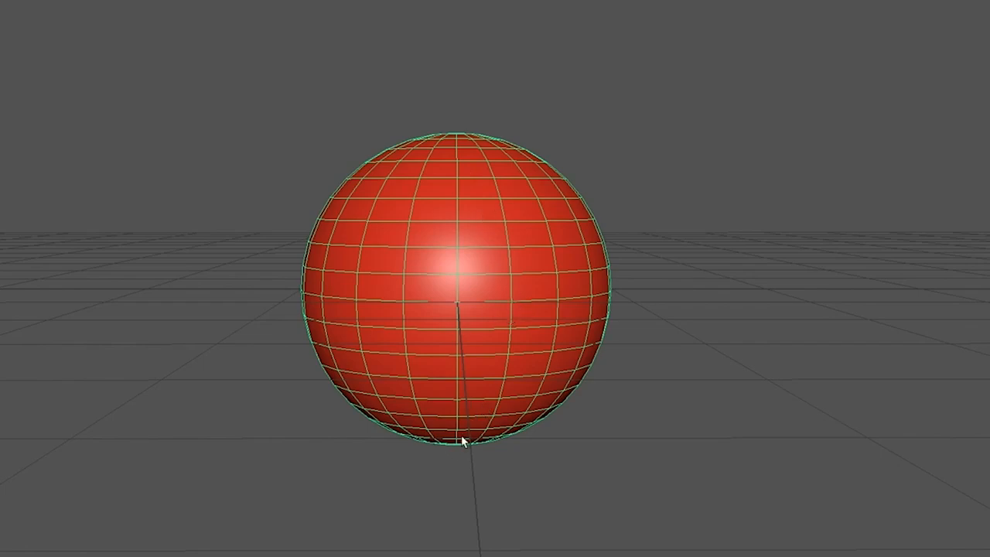
mouse_move(662, 297)
left_mouse_down("alt")
mouse_move(660, 285)
mouse_move(663, 296)
left_mouse_up("alt")
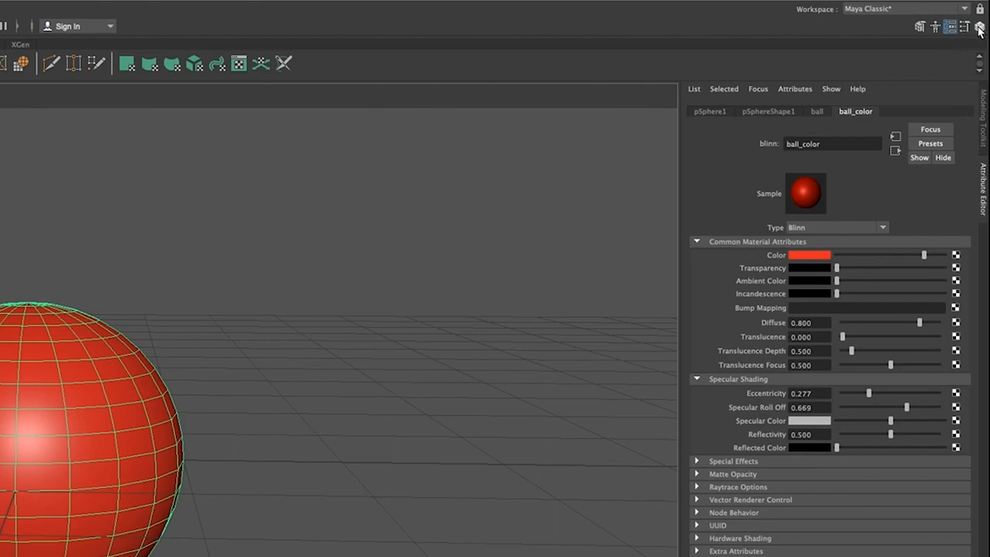
left_click(979, 28)
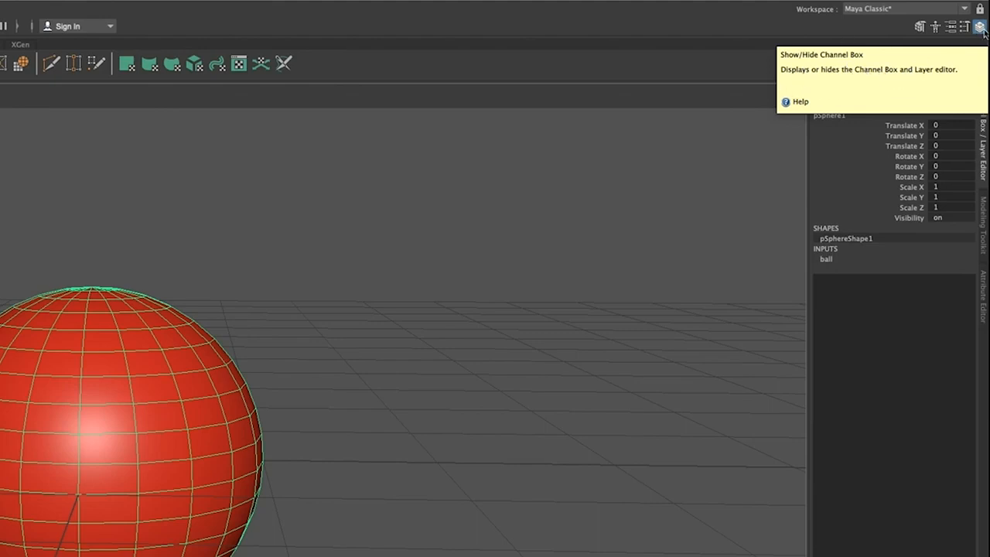
left_click(983, 158)
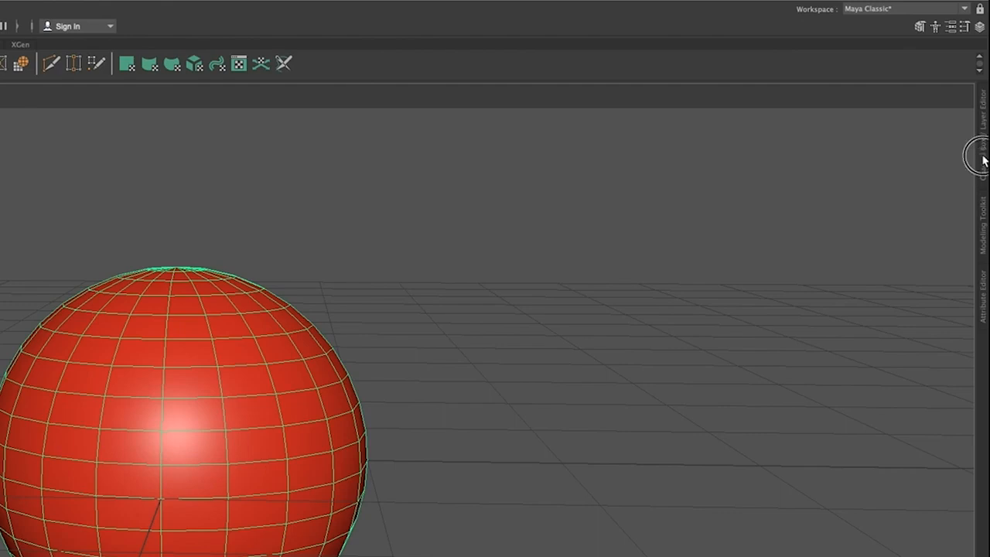
left_click(982, 158)
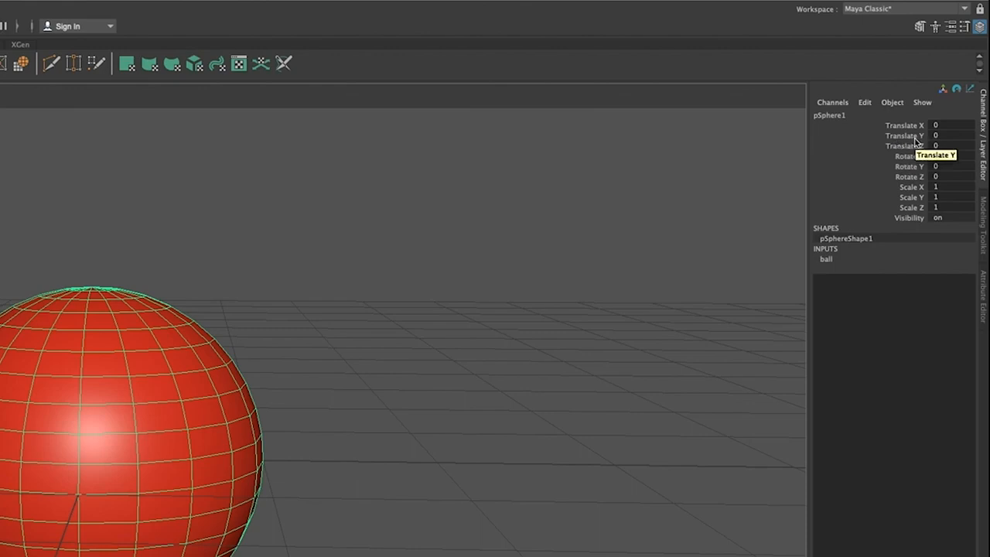
- Try Translate Y at 1 for the ball, check it against the grid, and reset the value to 0
double_click(948, 136)
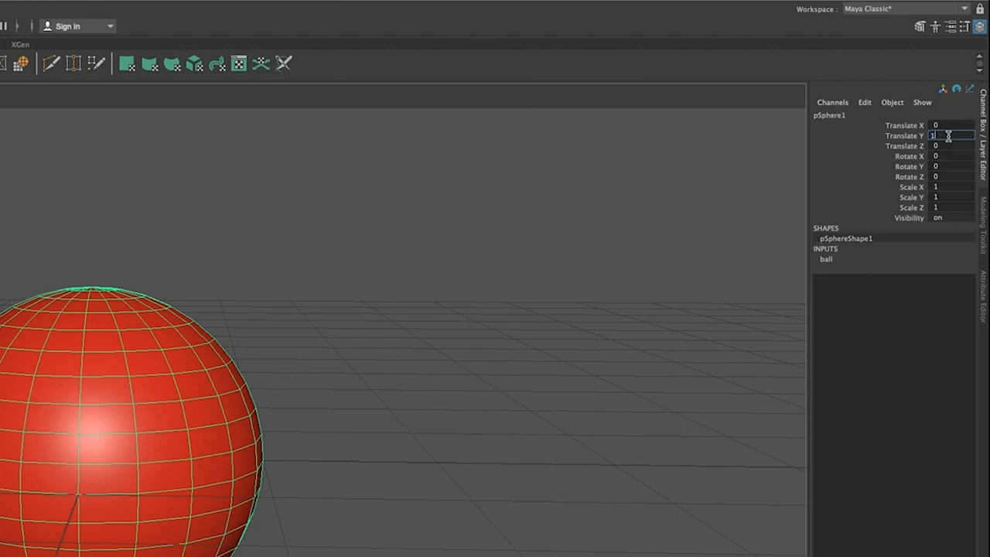
key("Return")
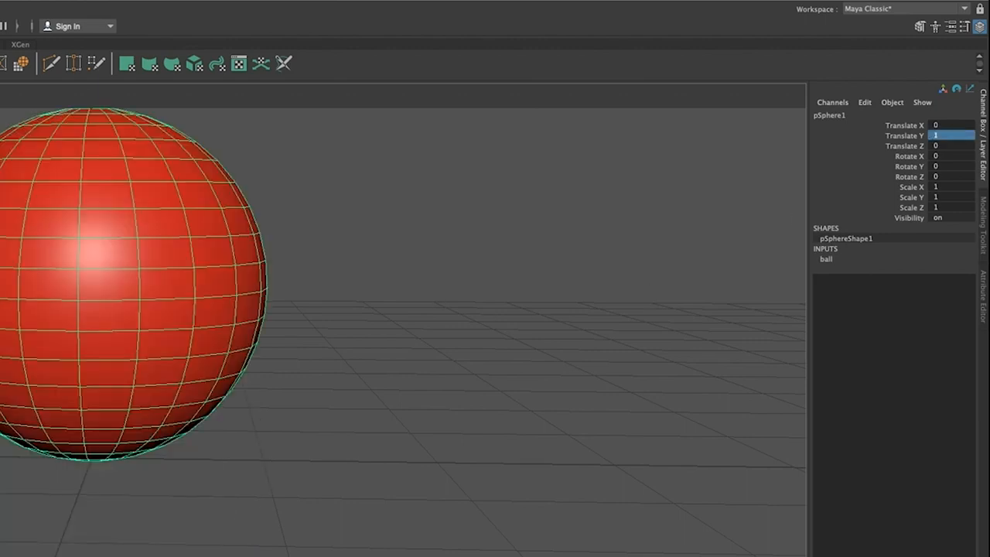
left_click_drag(179, 457, 248, 529, "alt")
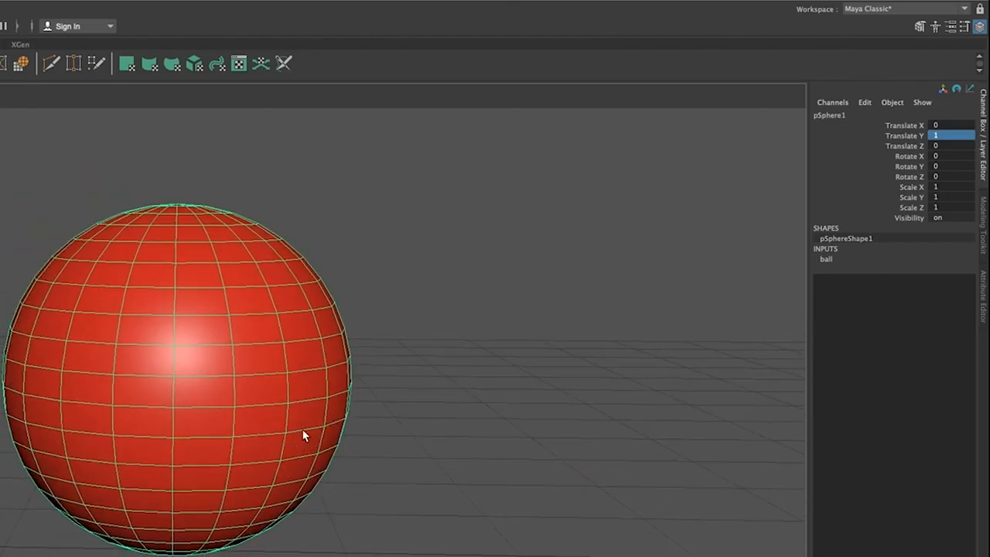
type("0")
key("Return")
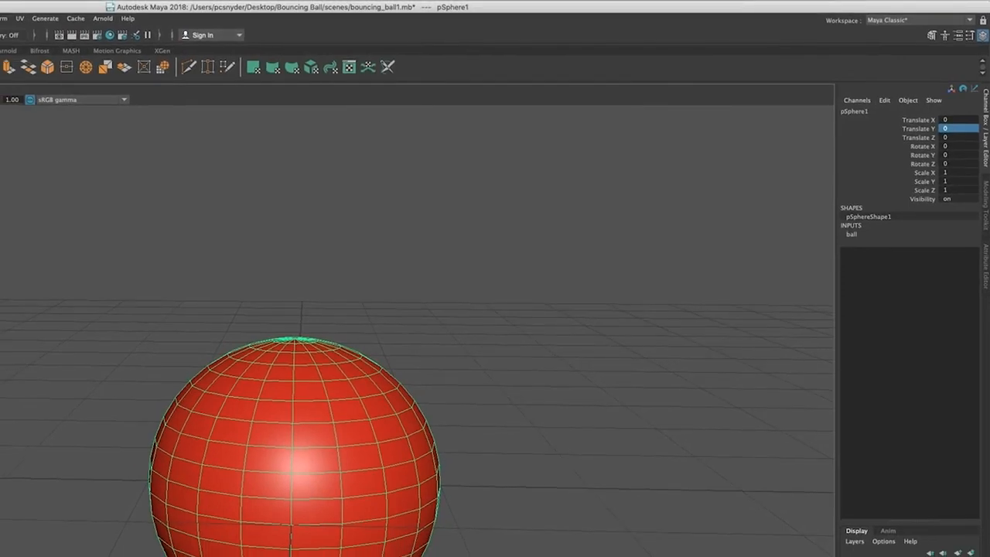
- Raise the ball with the Move tool until it rests on the grid and set its Translate Y to 1
key("w")
left_click_drag(292, 427, 306, 287)
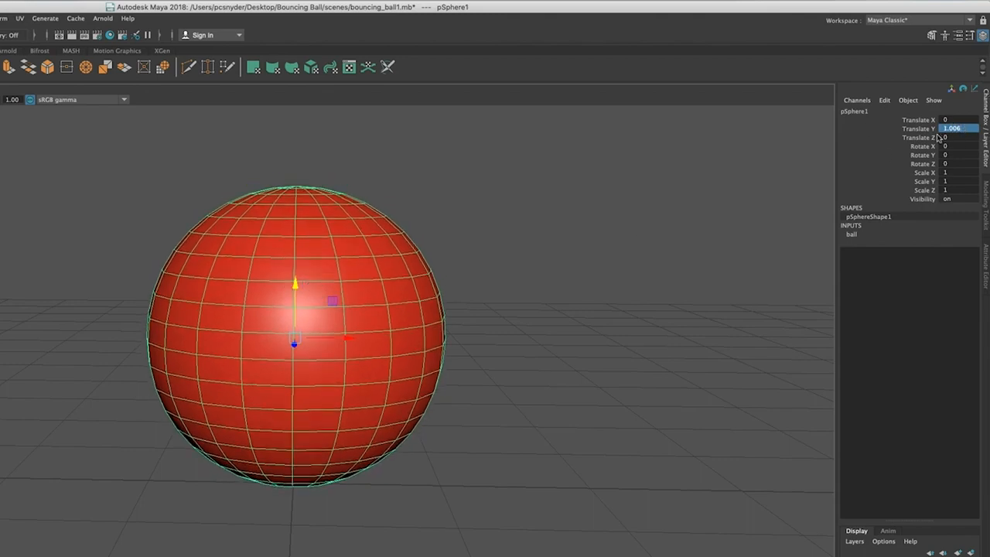
left_click(298, 283)
mouse_move(298, 283)
left_mouse_down()
mouse_move(305, 267)
mouse_move(303, 287)
left_mouse_up()
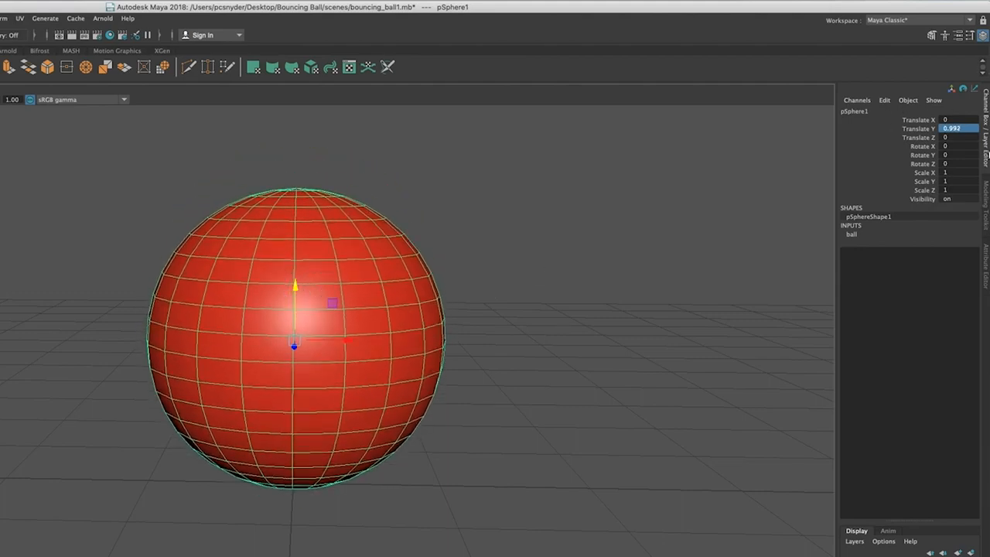
left_click(963, 128)
type("1")
key("Return")
- Examine from several distances and angles how the underside of the ball meets the grid
scroll(348, 531, "down", 5)
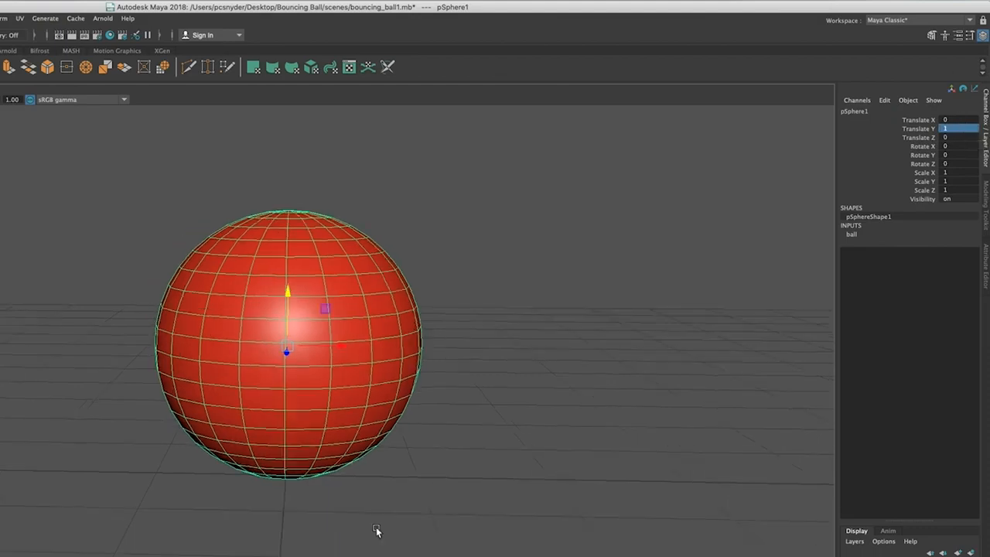
scroll(432, 495, "down", 3)
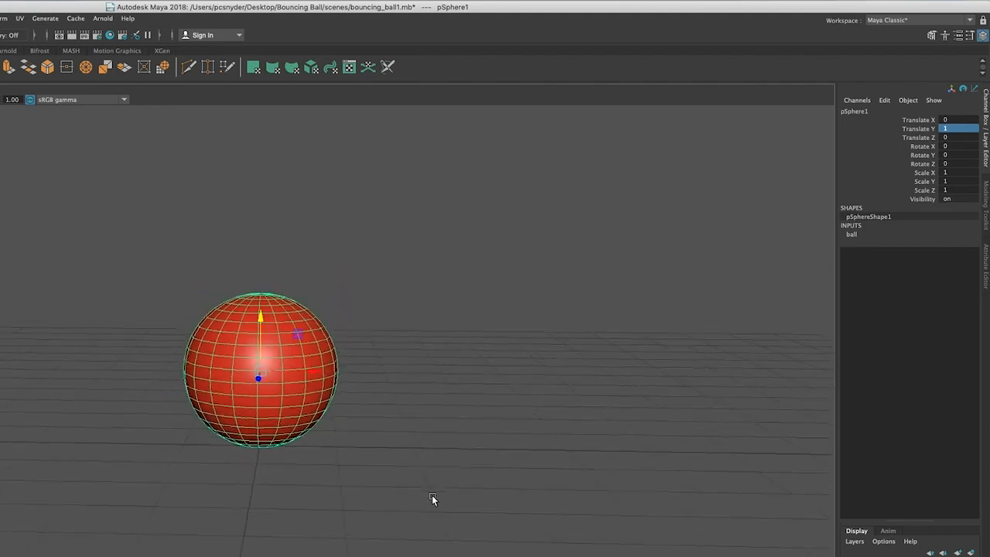
scroll(432, 496, "up", 6)
scroll(431, 498, "down", 4)
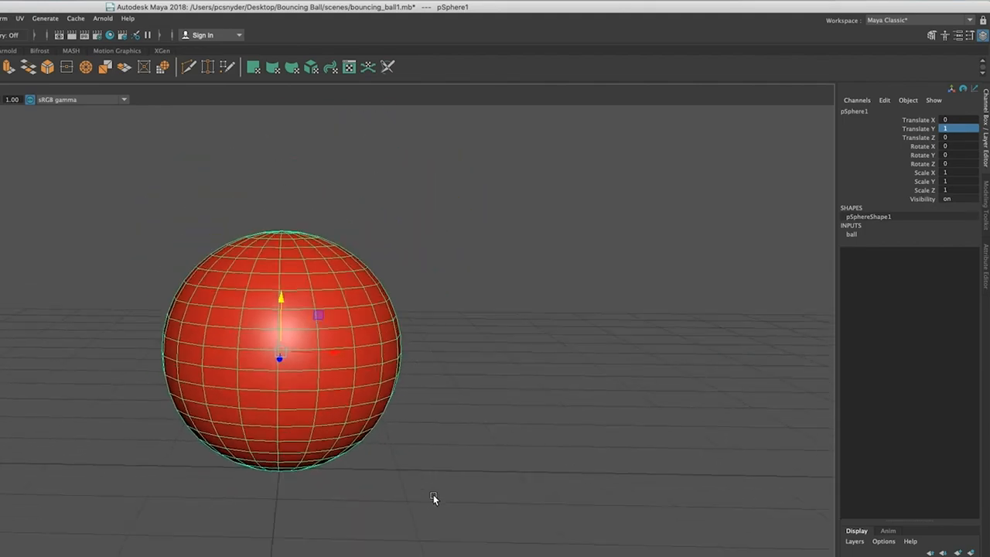
scroll(433, 499, "up", 2)
scroll(433, 498, "up", 4)
scroll(435, 499, "down", 5)
scroll(422, 446, "up", 3)
scroll(423, 447, "down", 3)
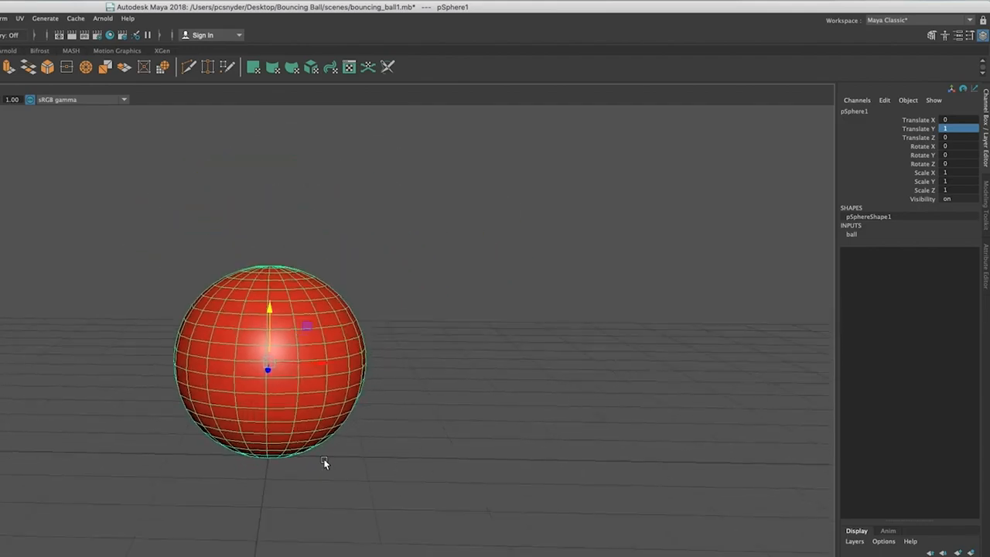
right_click_drag(174, 461, 132, 455, "alt")
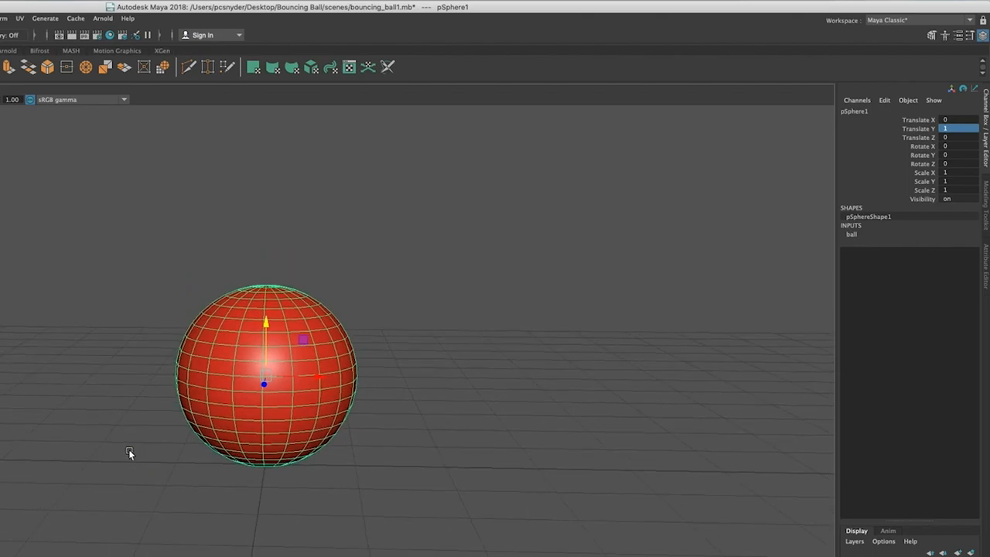
right_click_drag(129, 454, 189, 508, "alt")
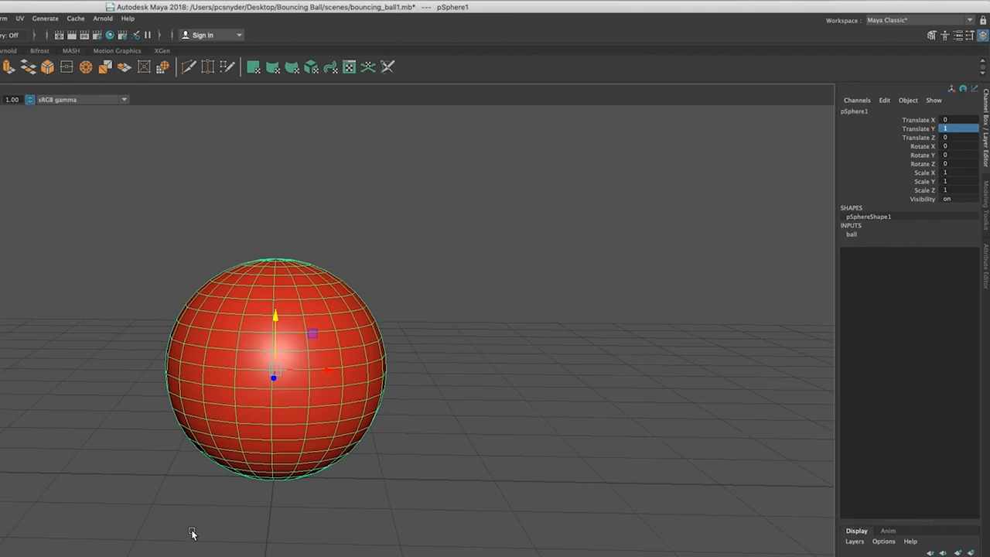
mouse_move(234, 503)
left_mouse_down("alt")
mouse_move(338, 504)
mouse_move(225, 507)
mouse_move(159, 493)
mouse_move(237, 511)
mouse_move(232, 495)
mouse_move(250, 506)
mouse_move(226, 502)
left_mouse_up("alt")
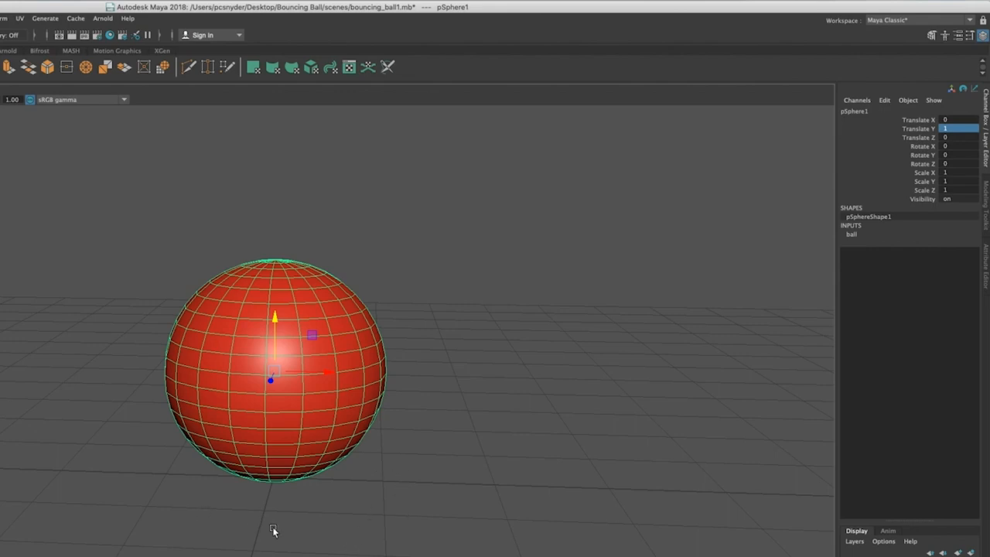
left_click_drag(279, 536, 267, 505, "alt")
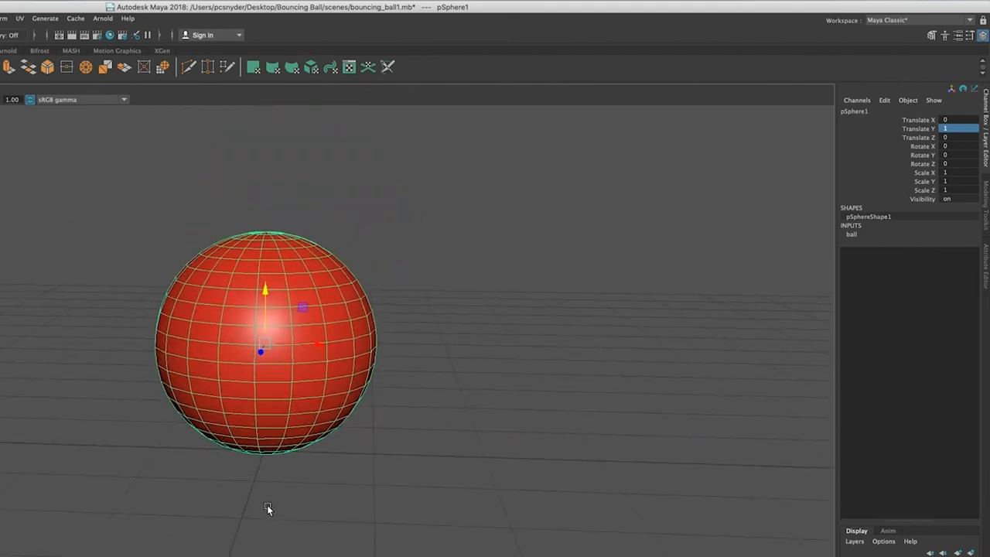
scroll(266, 504, "down", 2)
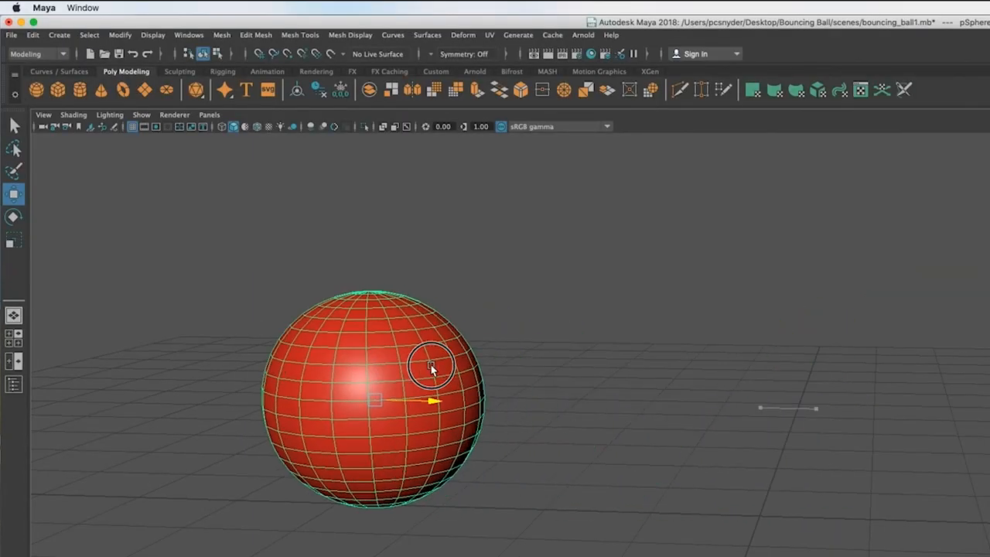
- Try moving the ball along the X and Y axes with the Move tool, undoing each move
left_click_drag(441, 376, 809, 439)
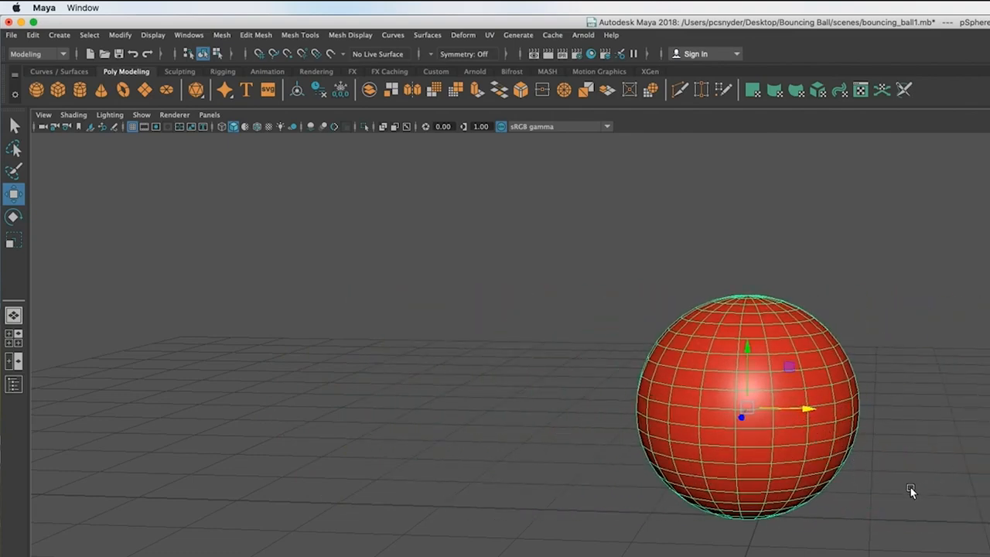
key("super+z")
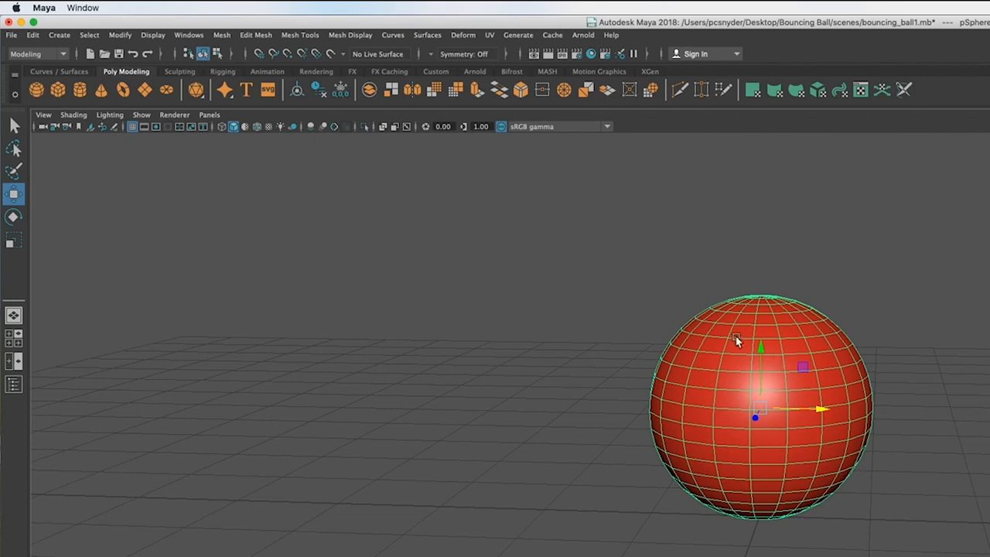
mouse_move(759, 347)
left_mouse_down()
mouse_move(761, 213)
mouse_move(797, 551)
mouse_move(789, 235)
mouse_move(798, 325)
mouse_move(773, 352)
left_mouse_up()
key("super+z")
left_click(946, 484)
left_click_drag(946, 483, 891, 482, "alt")
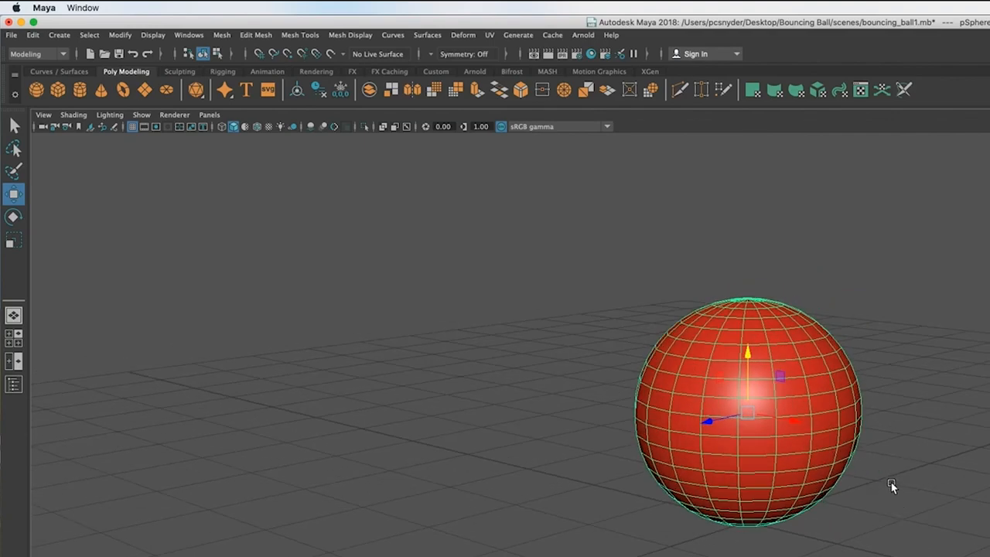
- Try the Move tool's Z and centre handles on the ball, deselecting and reselecting it in between
left_click_drag(713, 423, 722, 513)
middle_click_drag(751, 531, 763, 544)
left_click_drag(696, 503, 797, 530, "alt")
left_click_drag(905, 363, 832, 451, "alt")
left_click(816, 460)
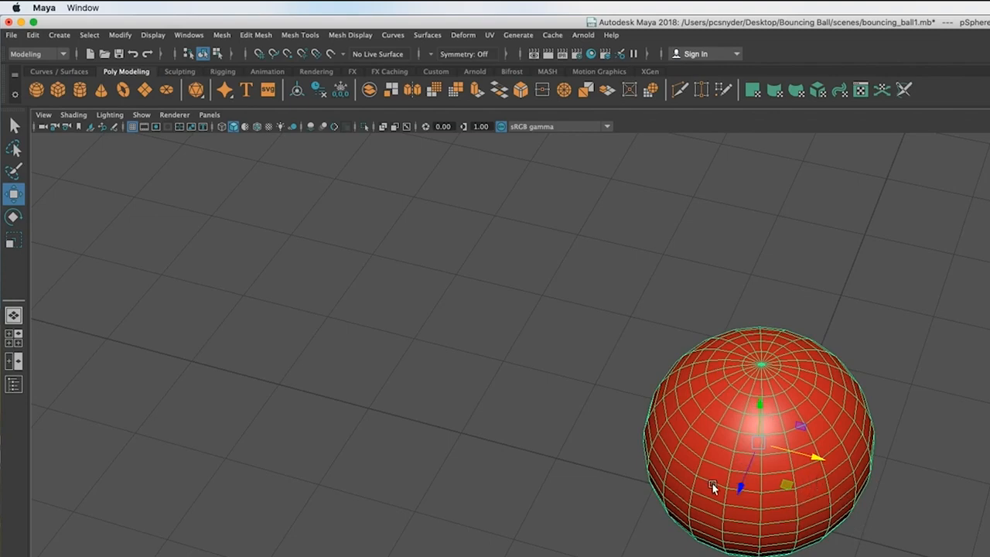
left_click(966, 534)
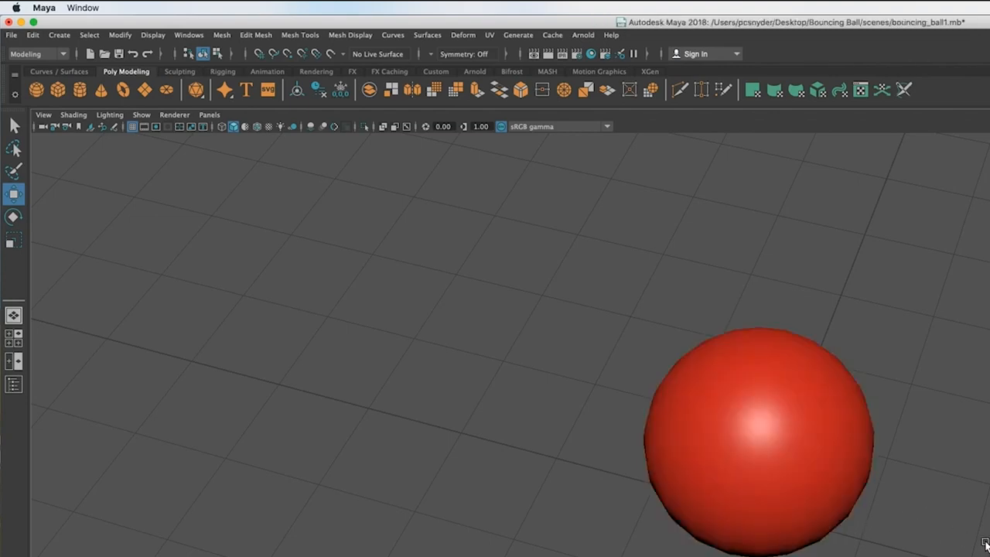
left_click(793, 502)
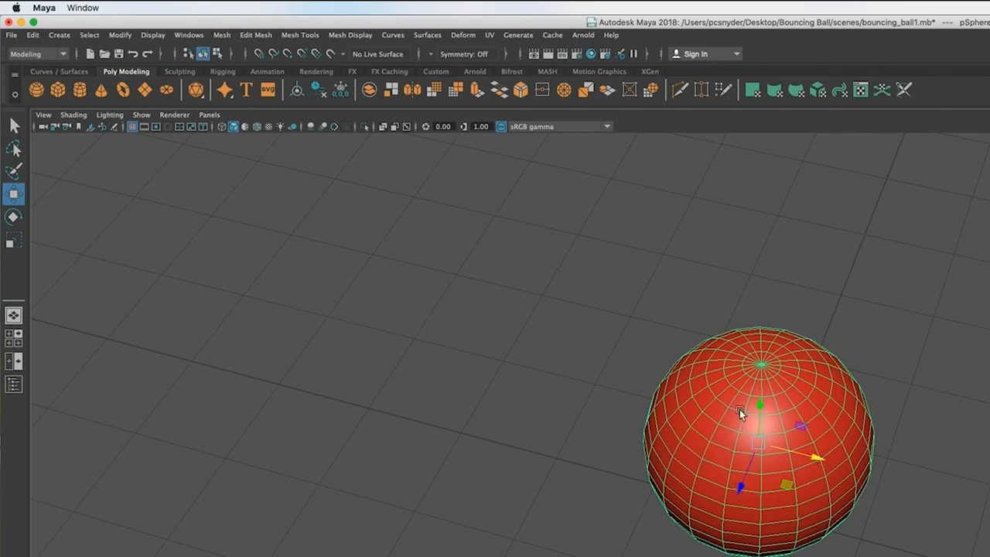
left_click(760, 443)
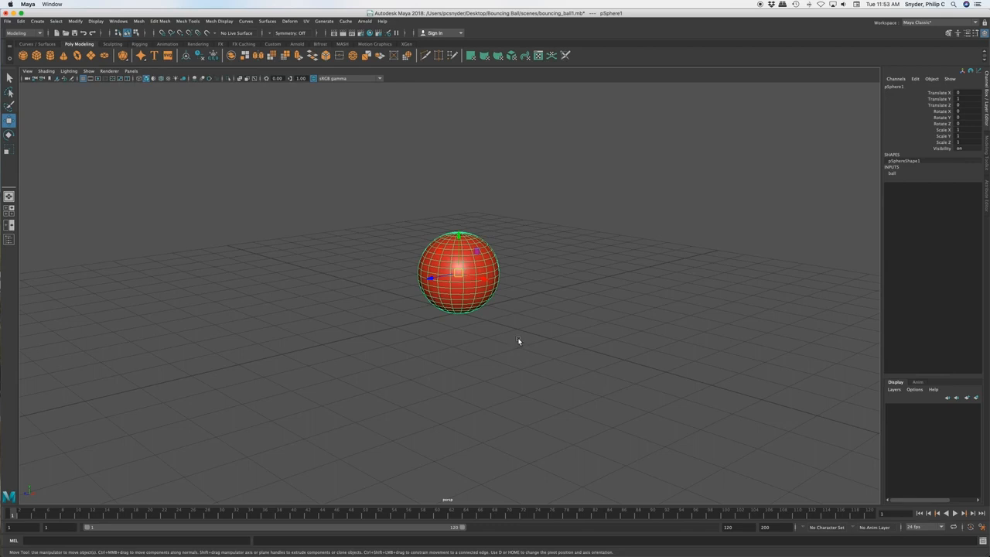
- Move the ball back along Z, raise it to about 4.1 in Y, and set Translate Z to -12
left_click_drag(431, 280, 712, 239)
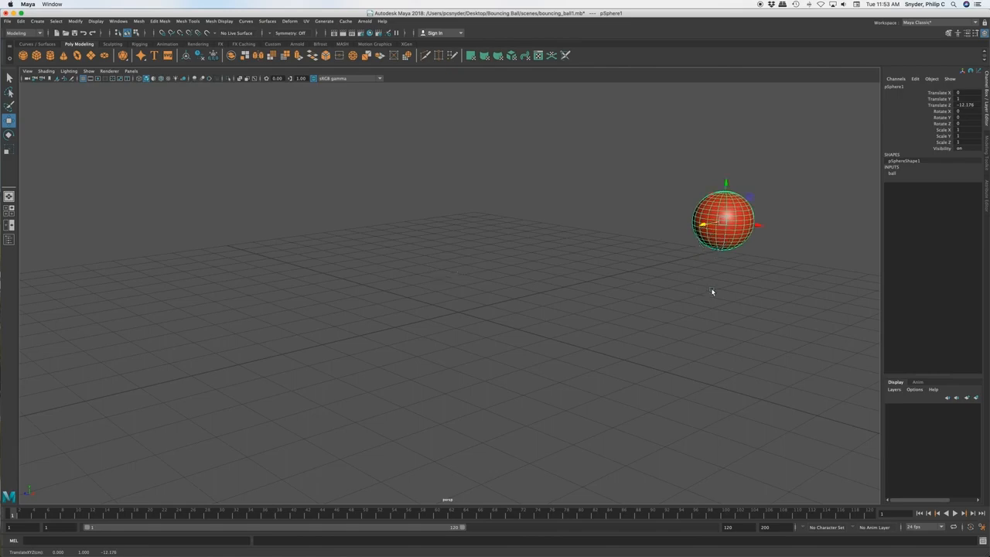
left_click_drag(726, 186, 729, 106)
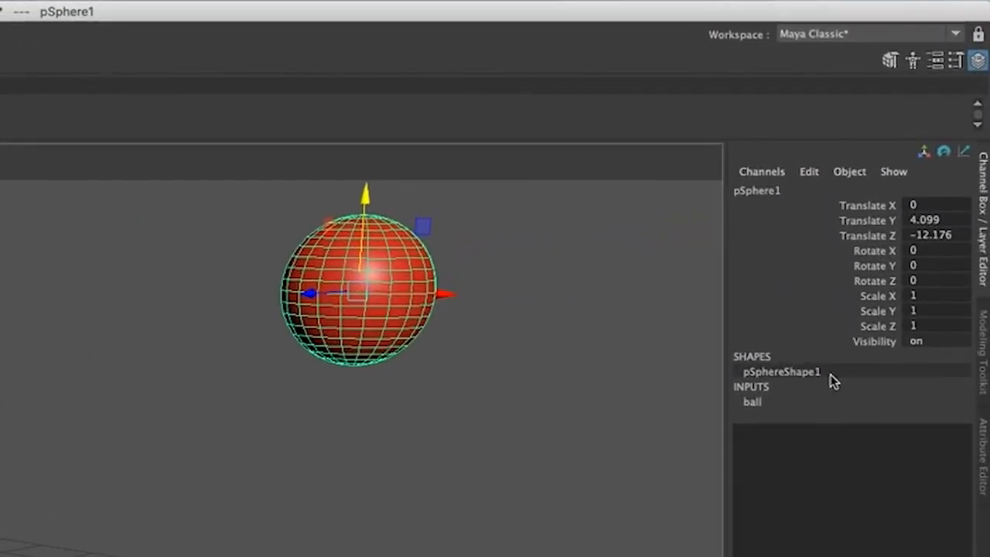
left_click_drag(272, 553, 333, 555, "alt")
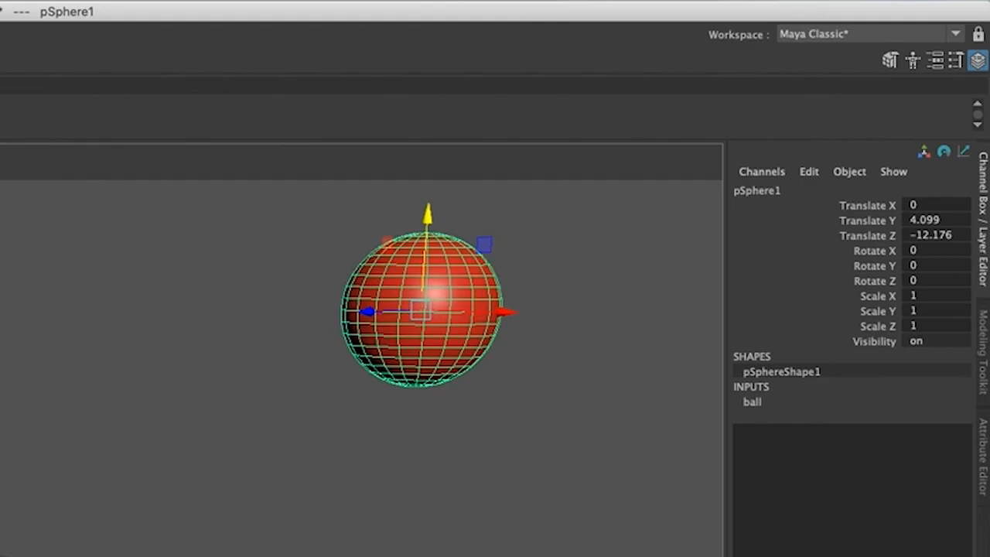
left_click(953, 236)
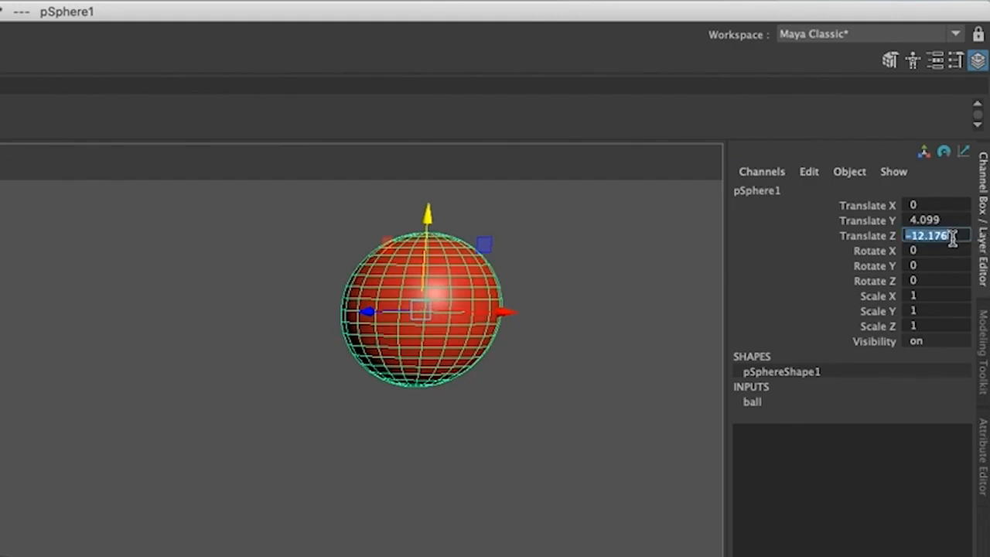
type("-12")
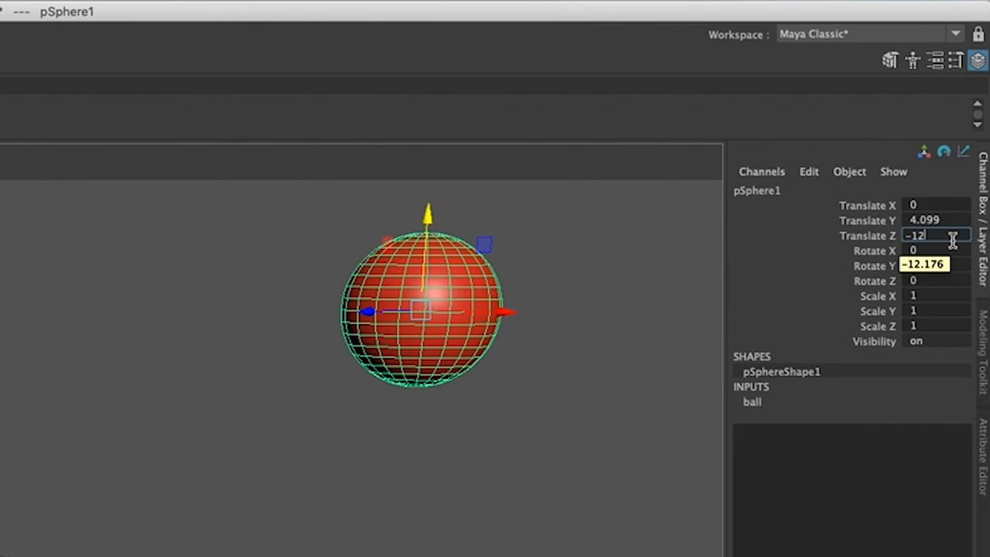
key("Return")
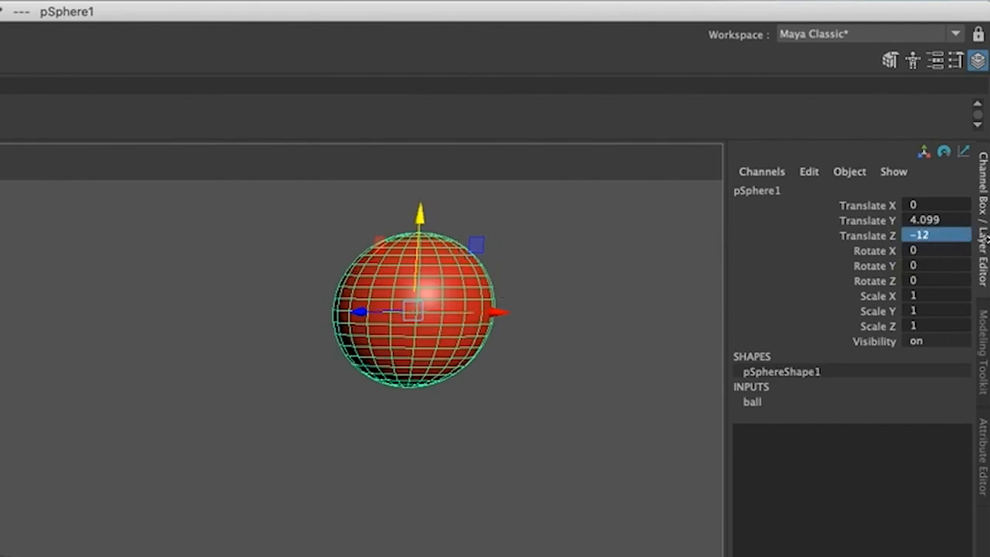
- Raise the ball further above the grid and set its Translate Y to 10
left_click_drag(413, 311, 380, 483, "alt")
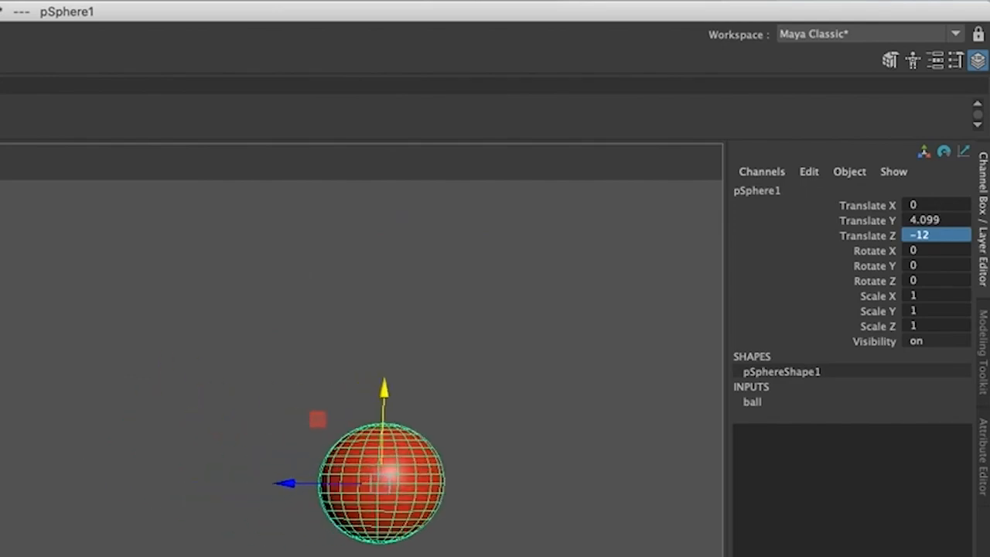
left_click_drag(375, 390, 387, 121)
middle_click_drag(487, 533, 383, 556, "alt")
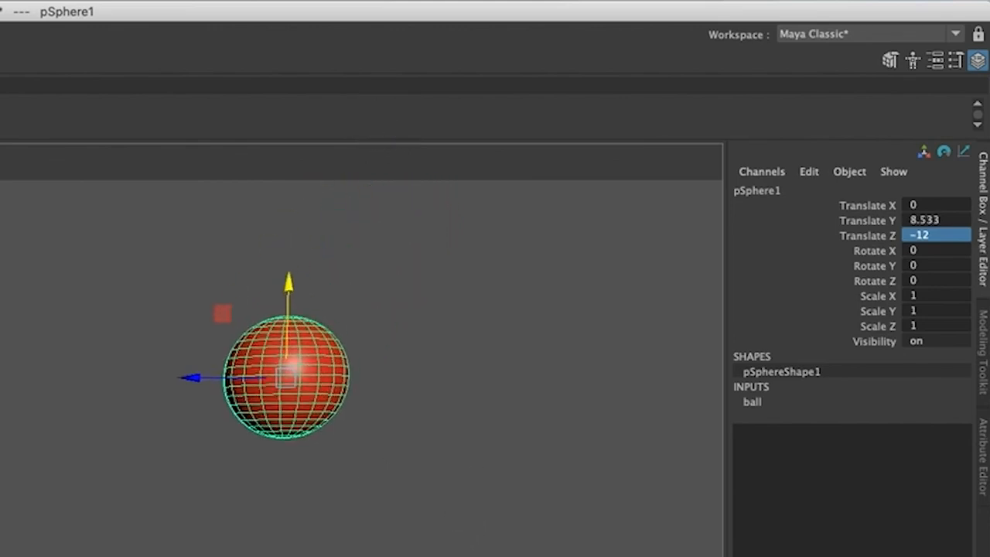
double_click(949, 220)
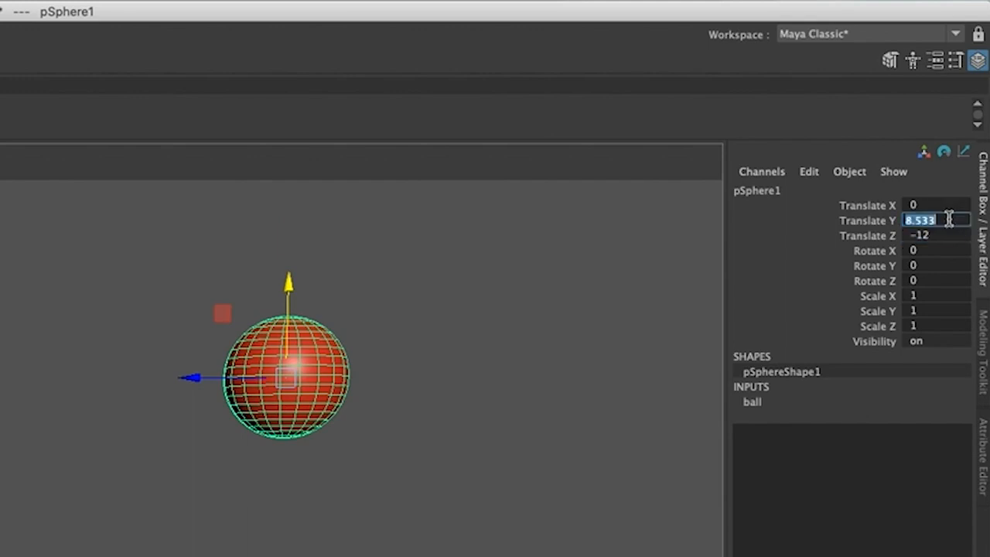
type("10")
key("Return")
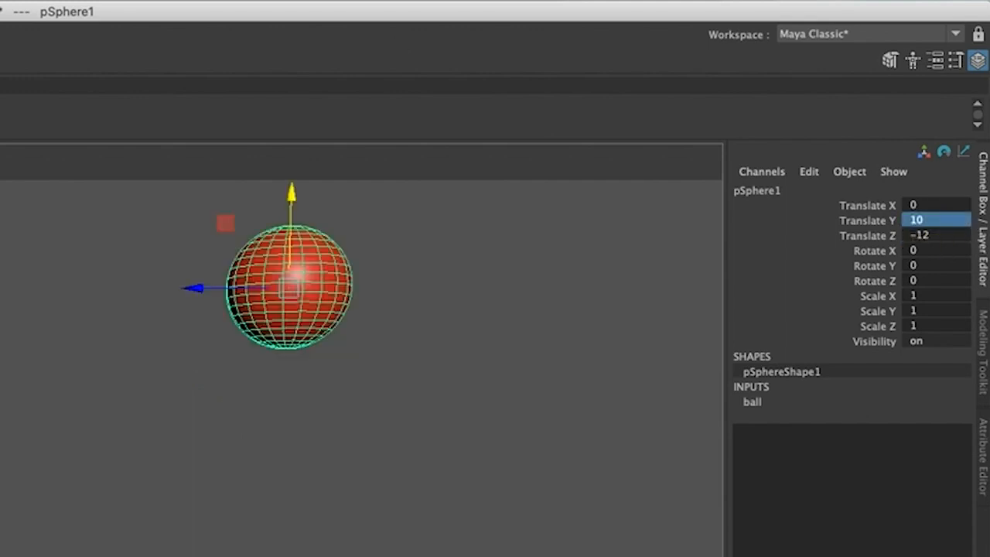
left_click_drag(404, 398, 422, 396, "alt")
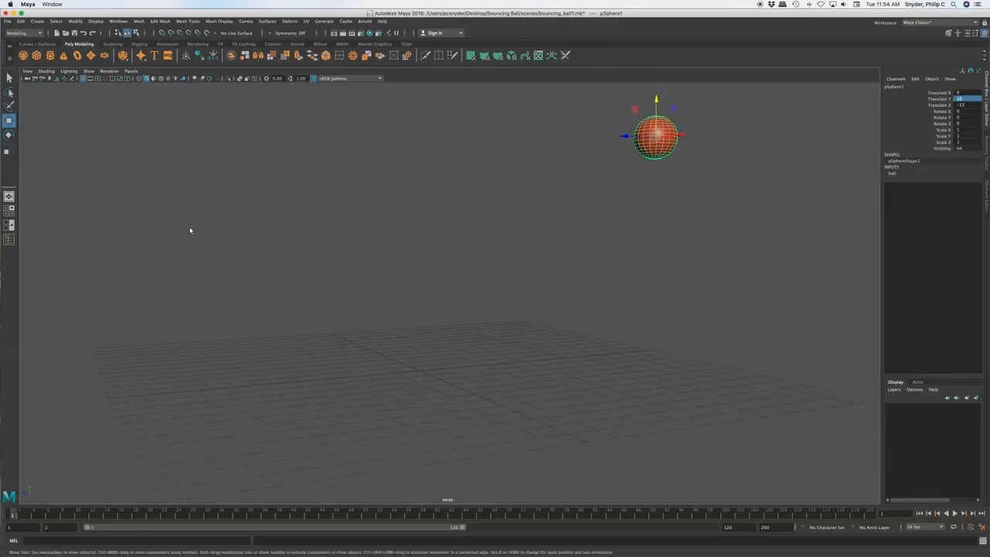
- Create a polygon cube at the grid's origin and select it
left_click(228, 227)
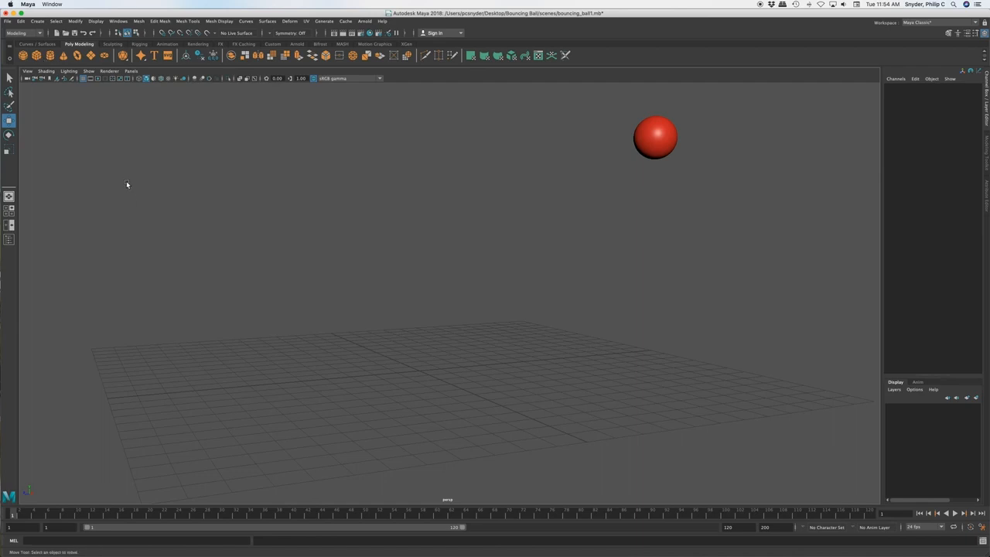
left_click(36, 55)
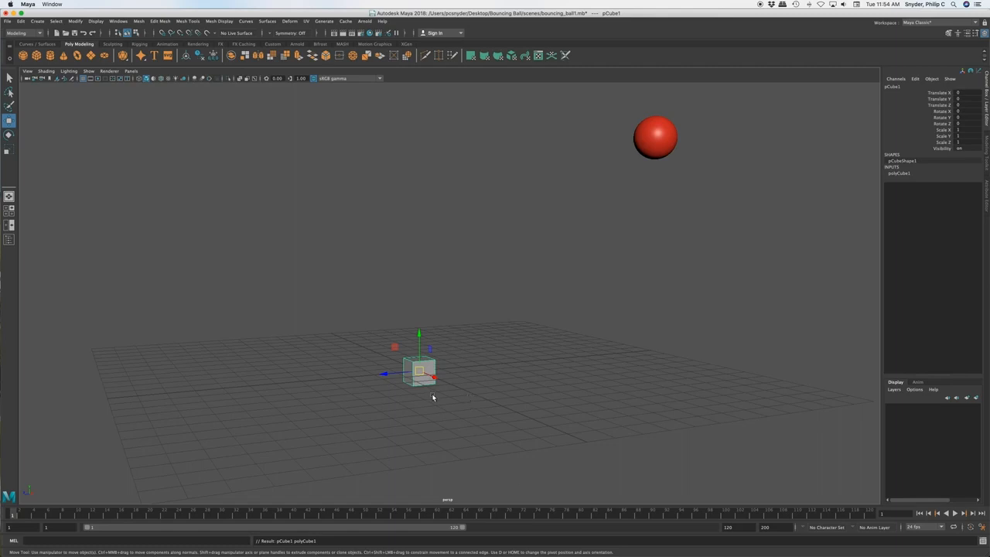
mouse_move(402, 393)
left_mouse_down("alt")
mouse_move(461, 410)
mouse_move(513, 407)
mouse_move(400, 397)
mouse_move(411, 404)
left_mouse_up("alt")
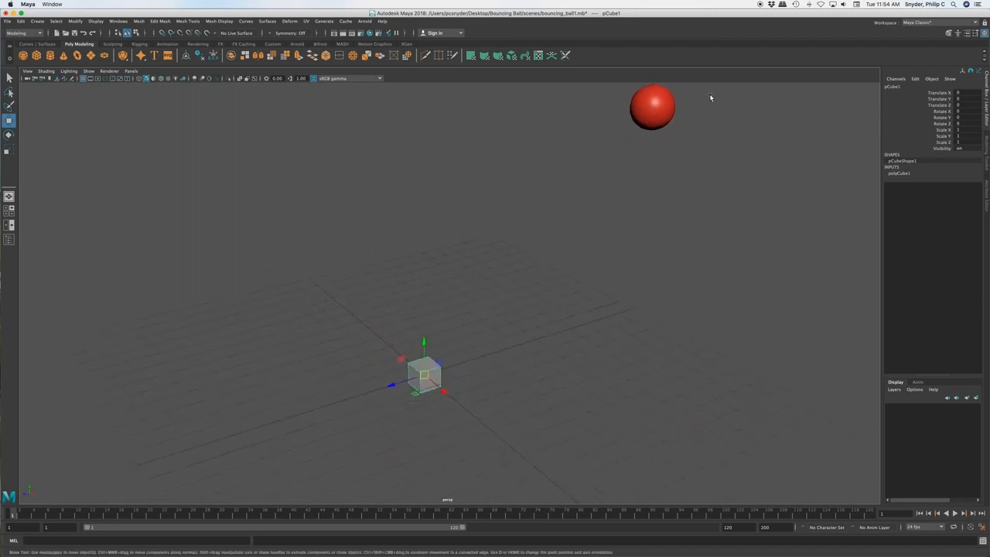
left_click(667, 109)
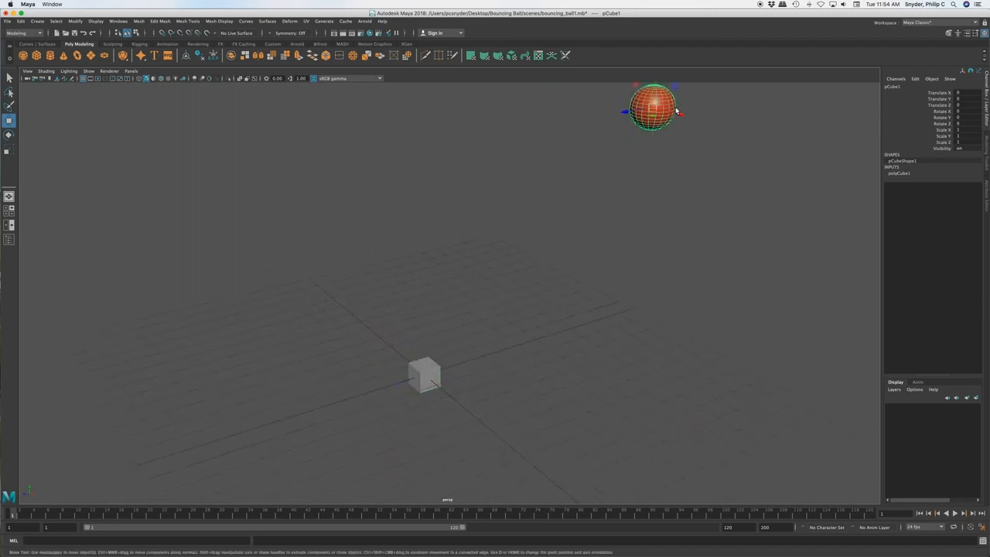
left_click(483, 383)
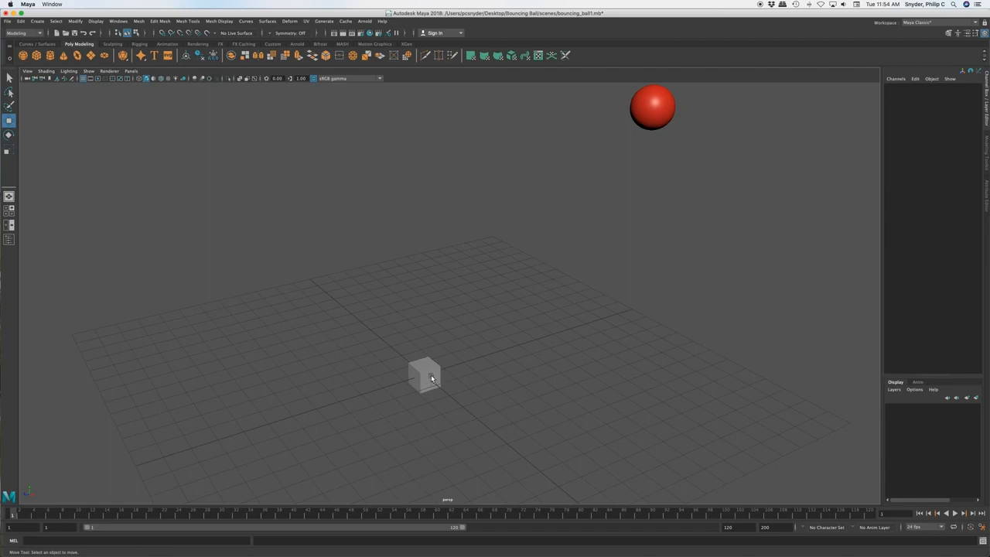
mouse_move(428, 382)
left_mouse_down("alt")
mouse_move(451, 356)
mouse_move(434, 381)
left_mouse_up("alt")
left_click(434, 376)
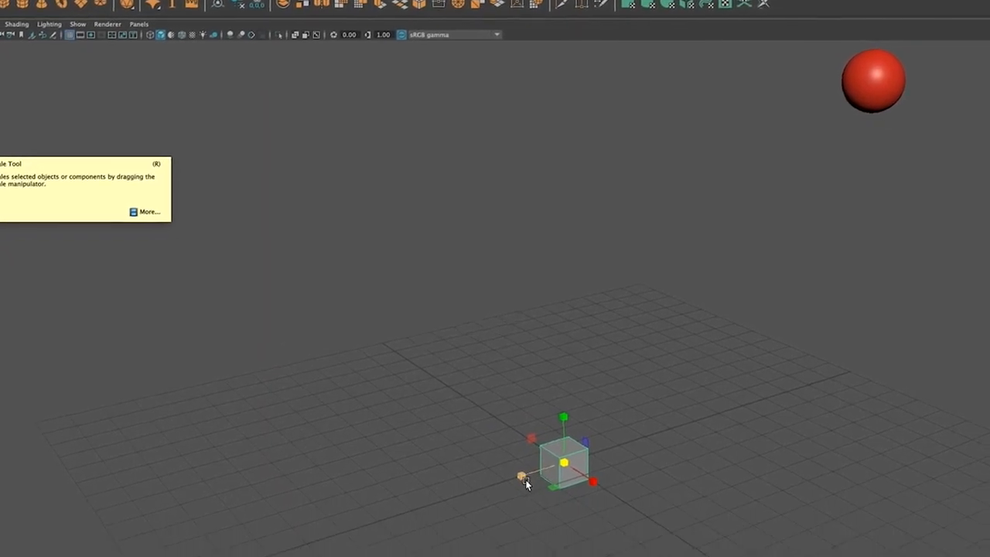
- Stretch the cube along Z into a long bar and set its Scale Z to 24
left_click_drag(431, 325, 4, 464)
left_click_drag(432, 323, 381, 349)
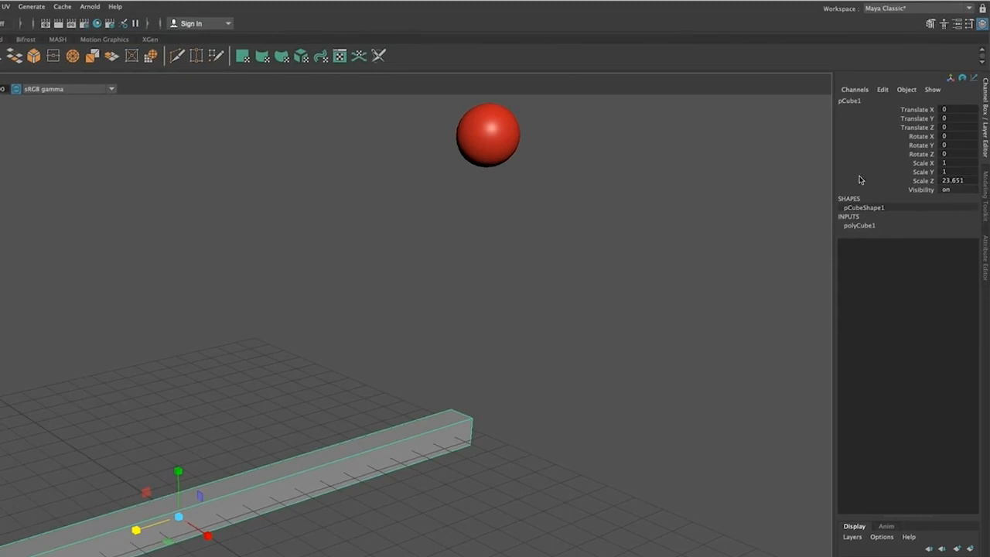
double_click(965, 180)
type("24")
key("Return")
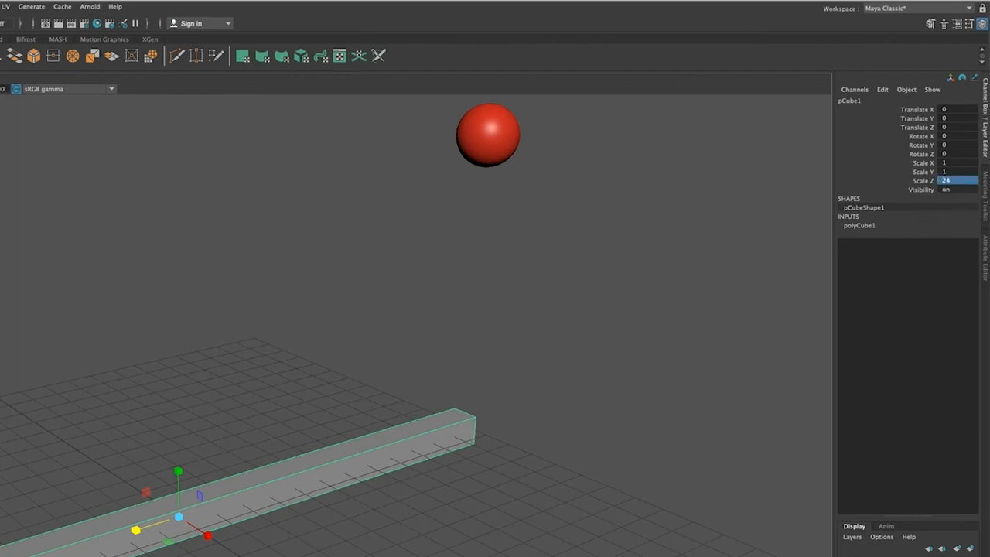
- Widen the bar along X into a flat slab and set its Scale X to 10
left_click_drag(208, 535, 253, 556)
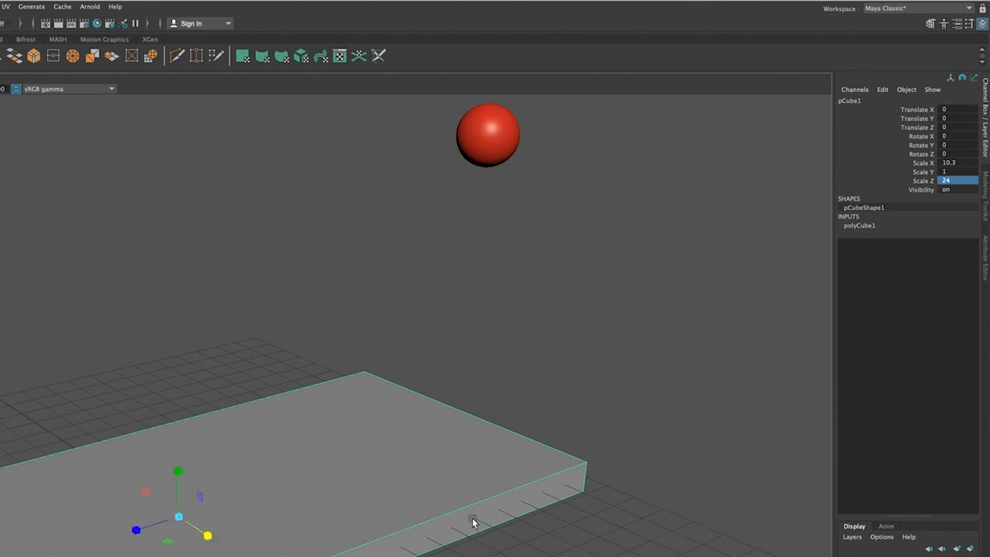
double_click(962, 163)
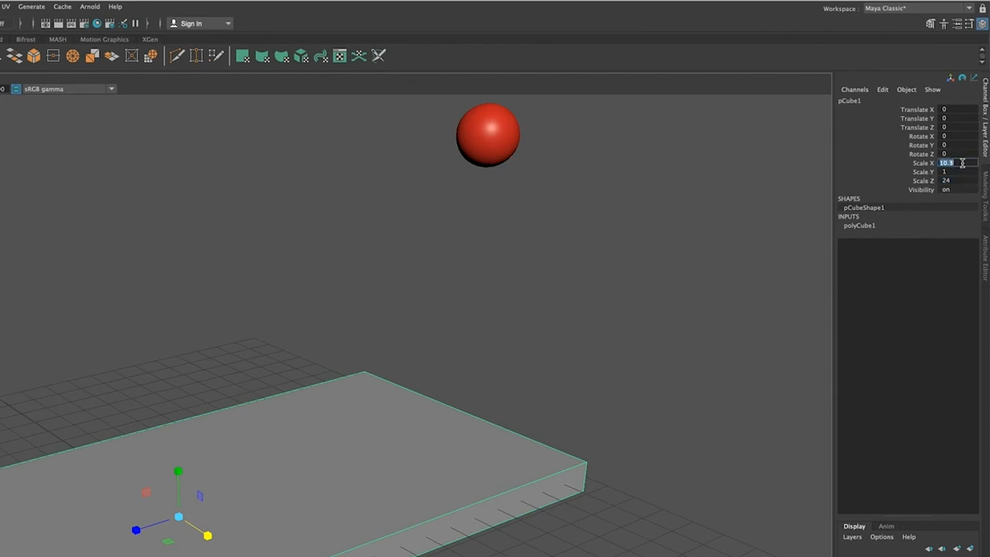
type("10")
key("Return")
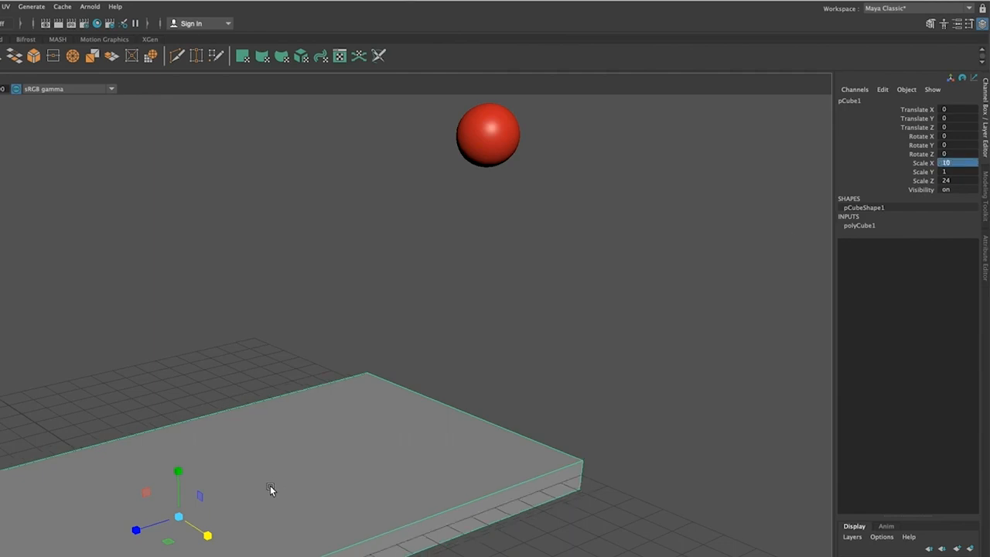
- Lower the slab so its top lies level with the grid by setting Translate Y to -0.5
left_click_drag(268, 541, 251, 527, "alt")
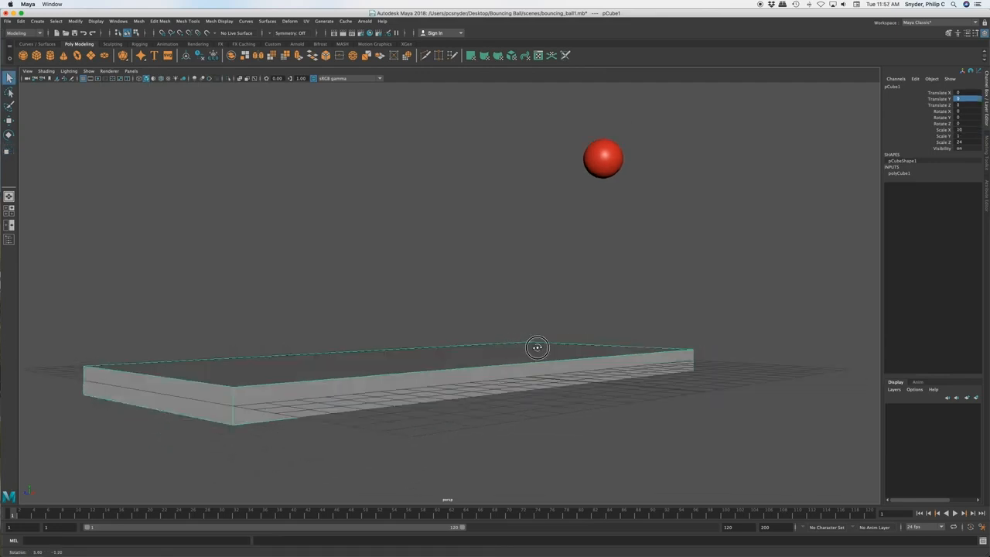
mouse_move(535, 348)
left_mouse_down("alt")
mouse_move(524, 347)
mouse_move(539, 352)
left_mouse_up("alt")
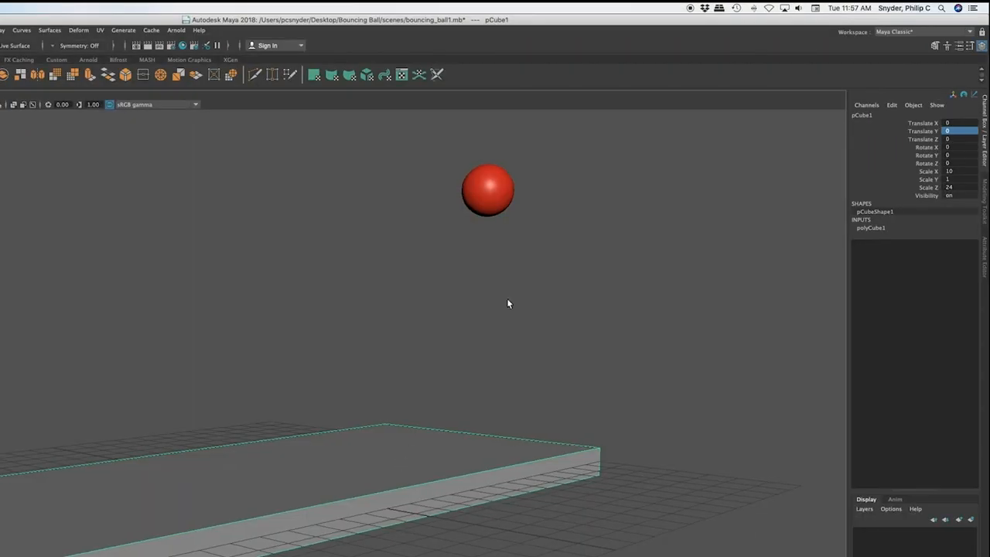
left_click(956, 131)
type("5")
key("Return")
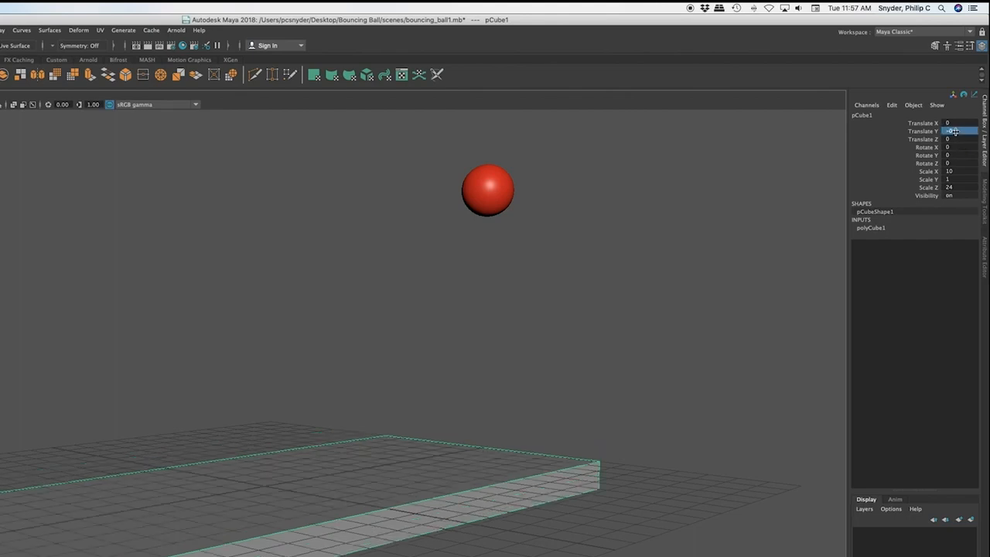
left_click_drag(406, 472, 433, 451, "alt")
left_click_drag(378, 516, 438, 512, "alt")
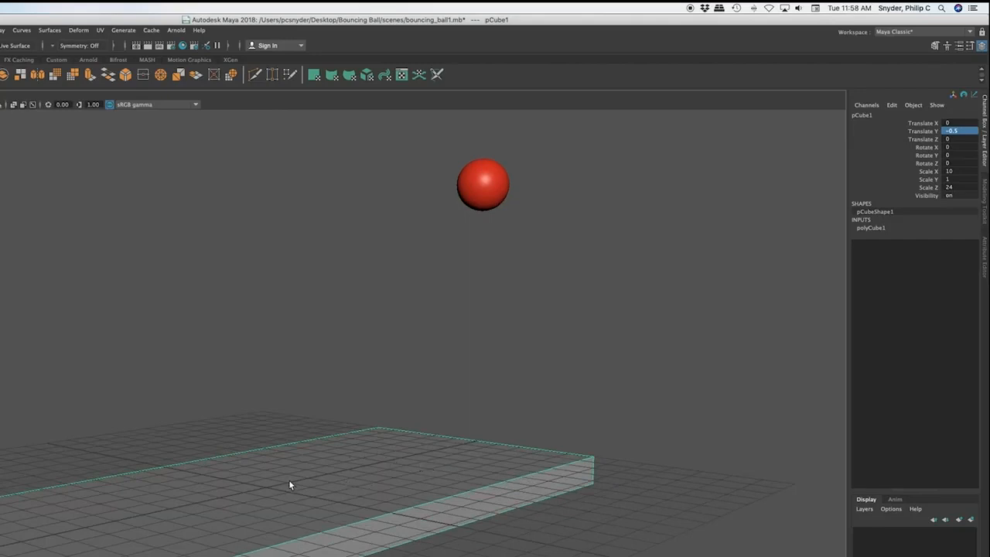
- Assign a new Phong material to the slab
right_click(372, 448)
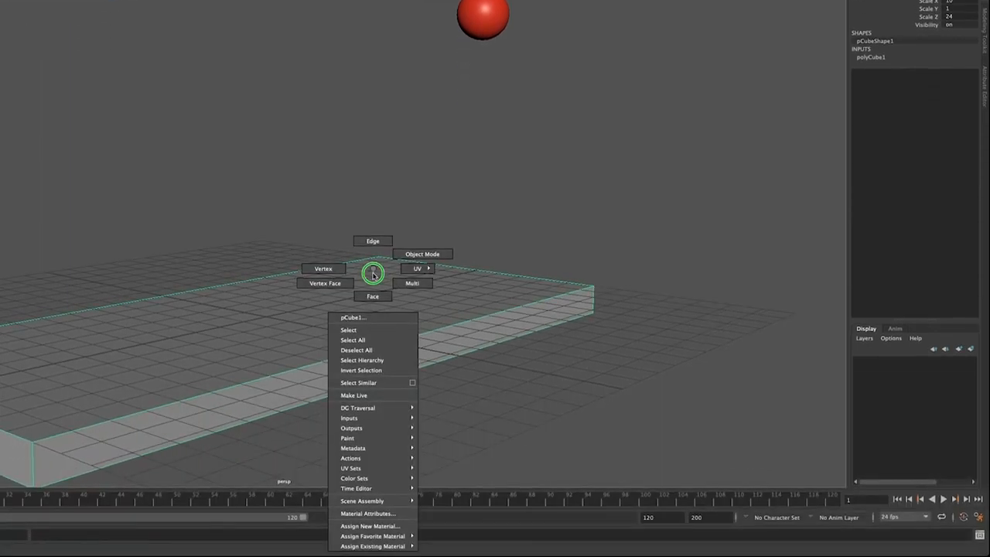
right_click_drag(372, 273, 379, 530)
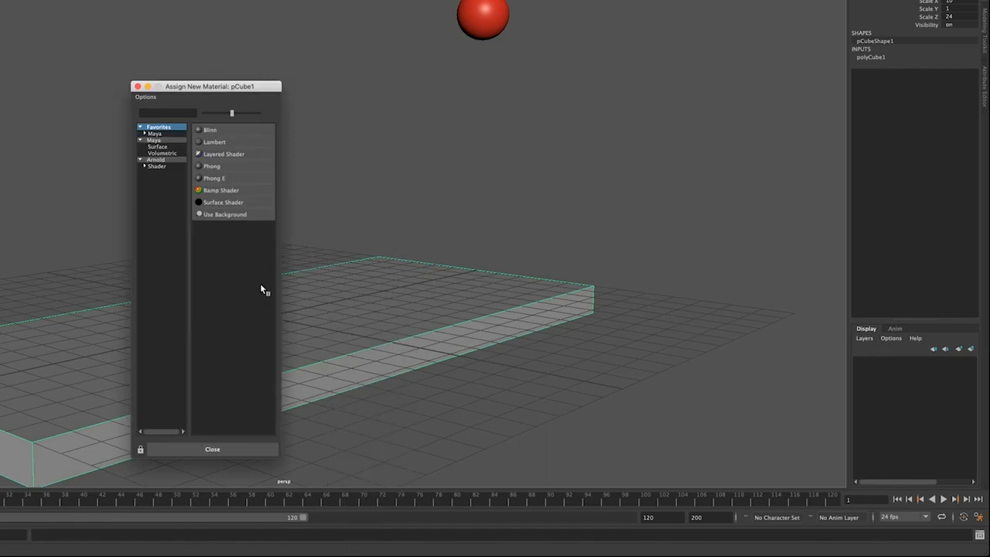
left_click(199, 167)
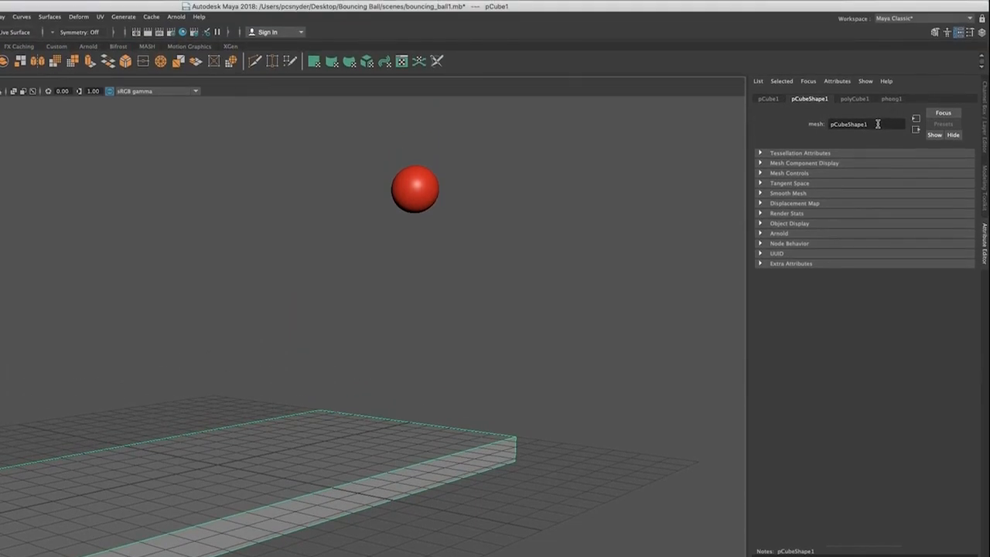
- Rename the slab's mesh shape as table and its Phong material as granite
left_click_drag(880, 125, 821, 123)
type("table")
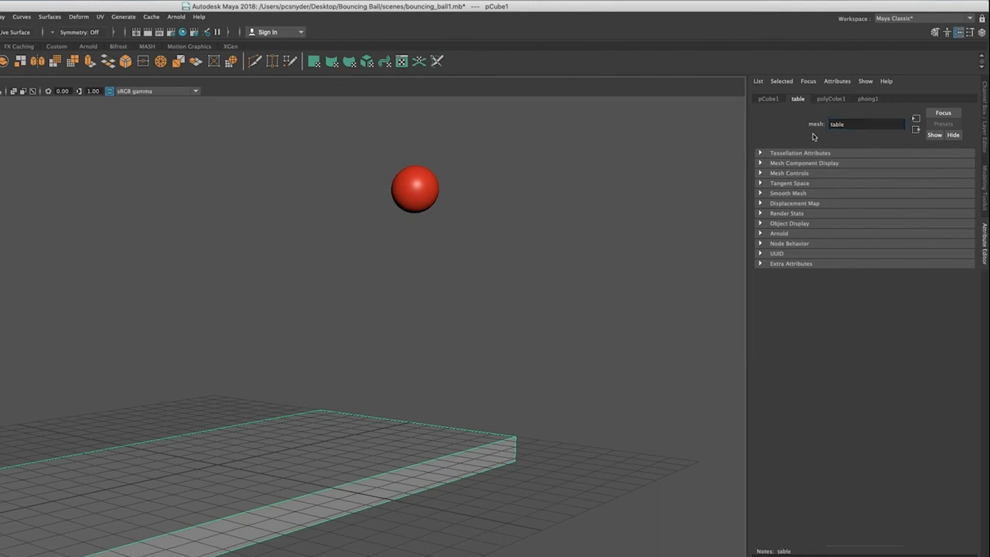
left_click(870, 99)
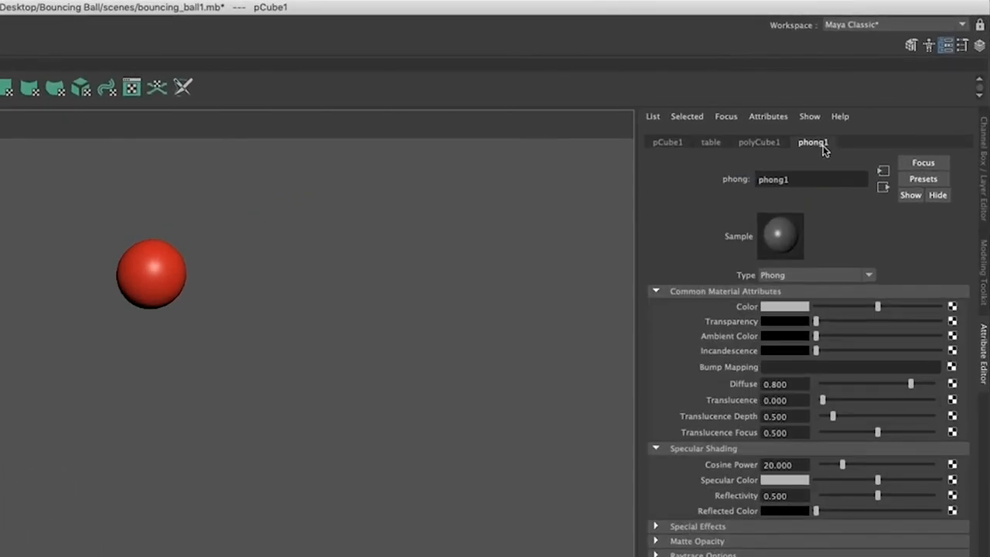
left_click_drag(799, 179, 714, 174)
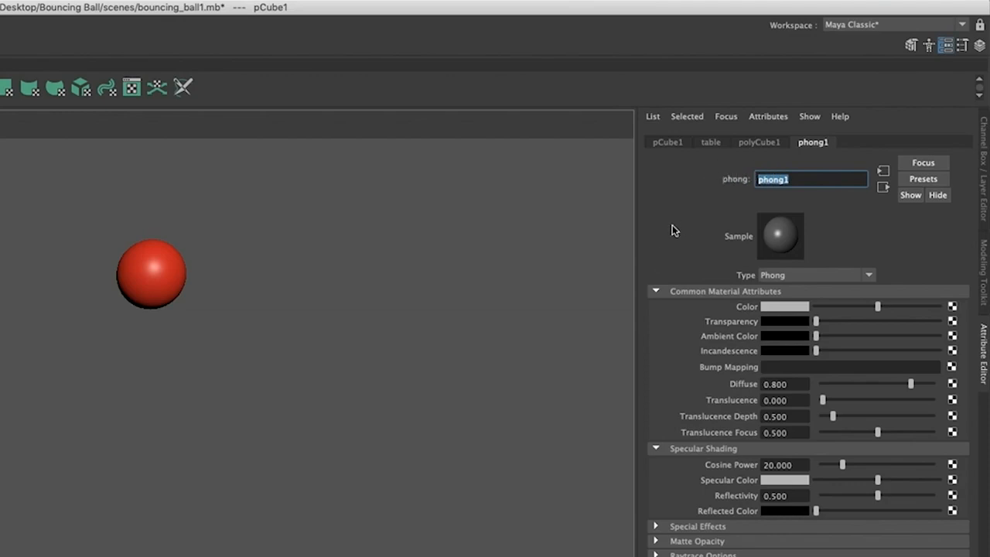
type("granite")
key("Return")
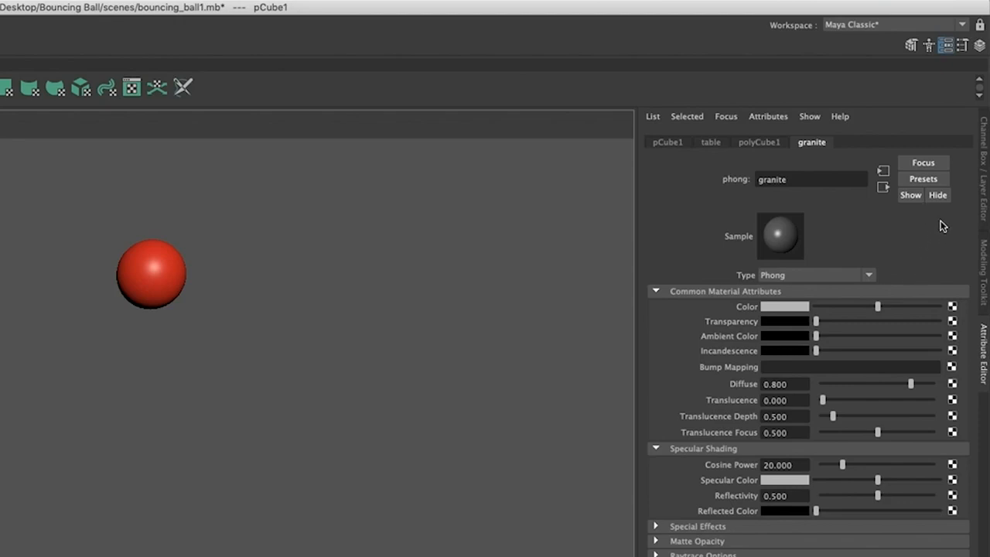
- Map a Granite 3D texture onto the Color attribute of the table's granite material
left_click(984, 146)
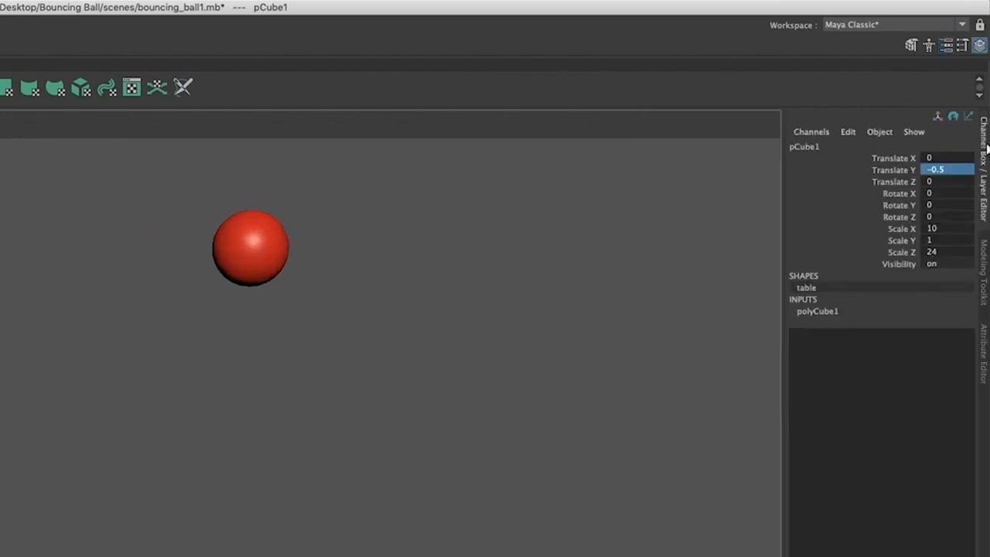
left_click(984, 356)
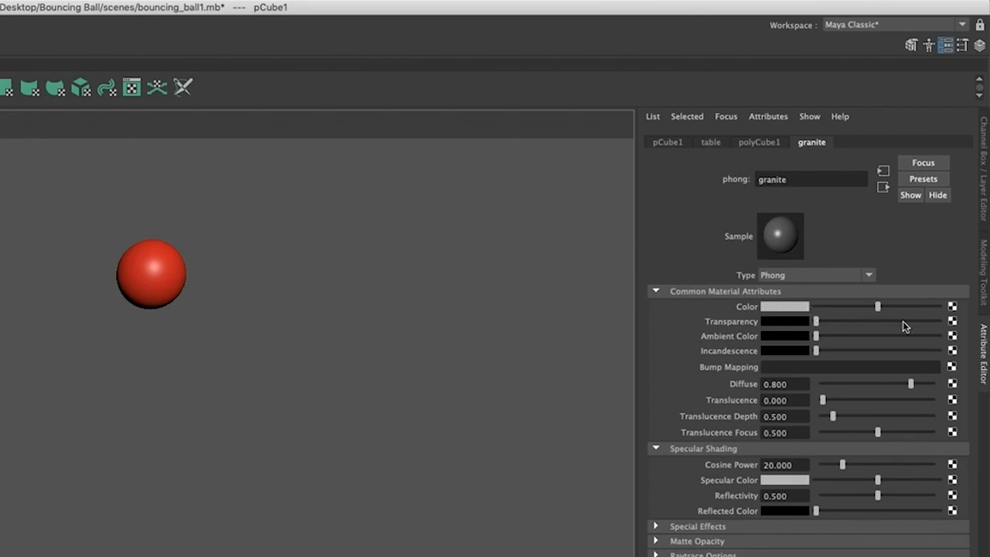
left_click(952, 306)
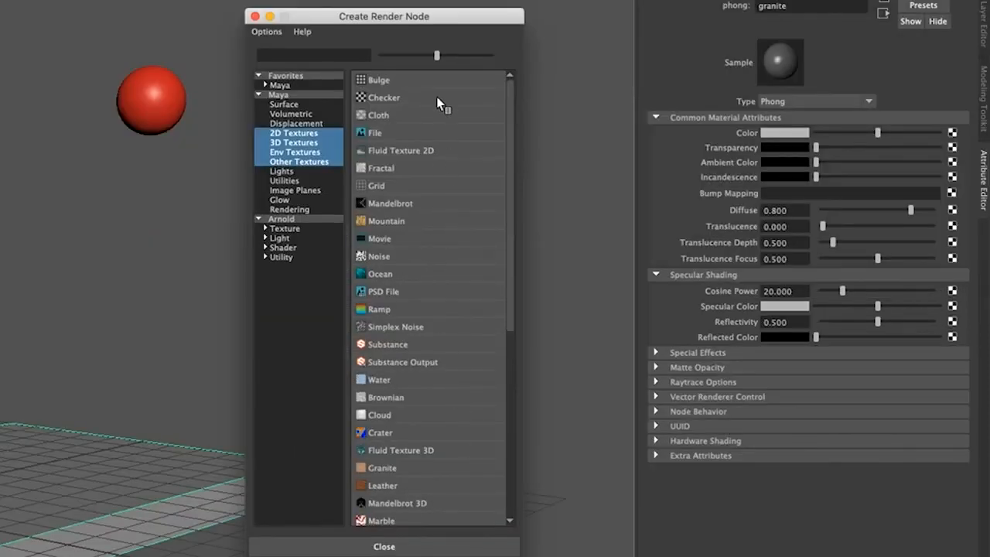
mouse_move(508, 259)
left_mouse_down()
mouse_move(517, 456)
mouse_move(522, 364)
mouse_move(509, 241)
left_mouse_up()
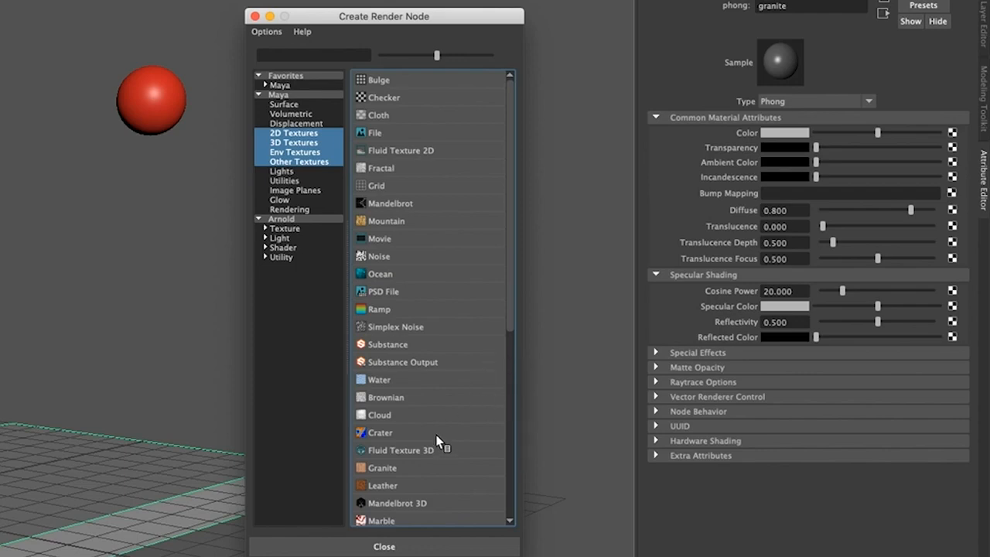
left_click(382, 469)
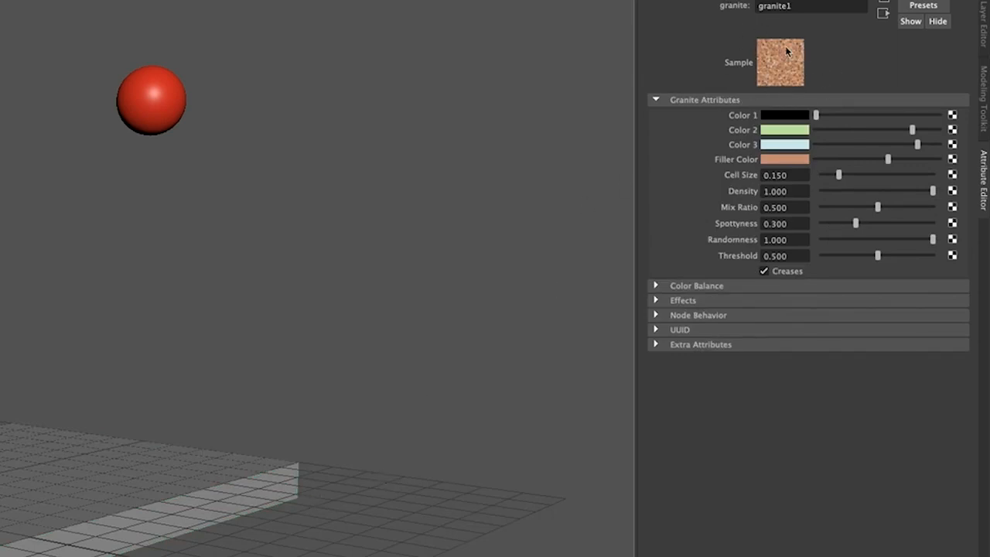
left_click(787, 132)
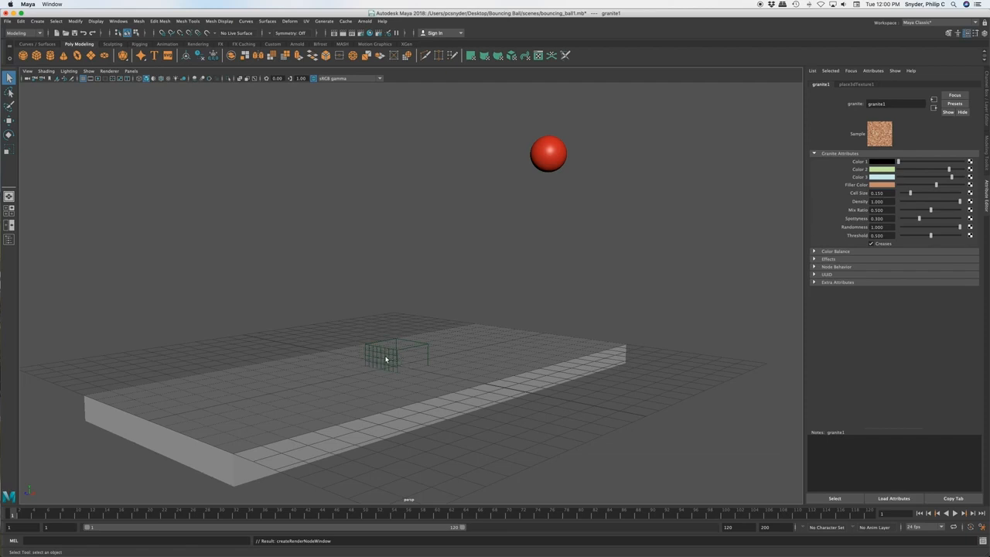
- Inspect the granite texture's placement box, reselect the table, and compare the scene in wireframe and shaded display
left_click(386, 359)
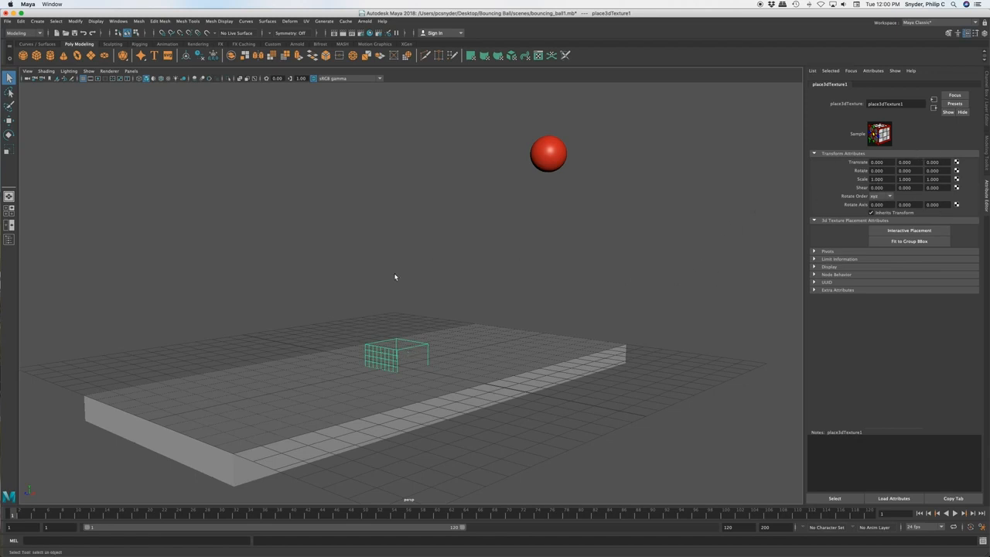
left_click(399, 359)
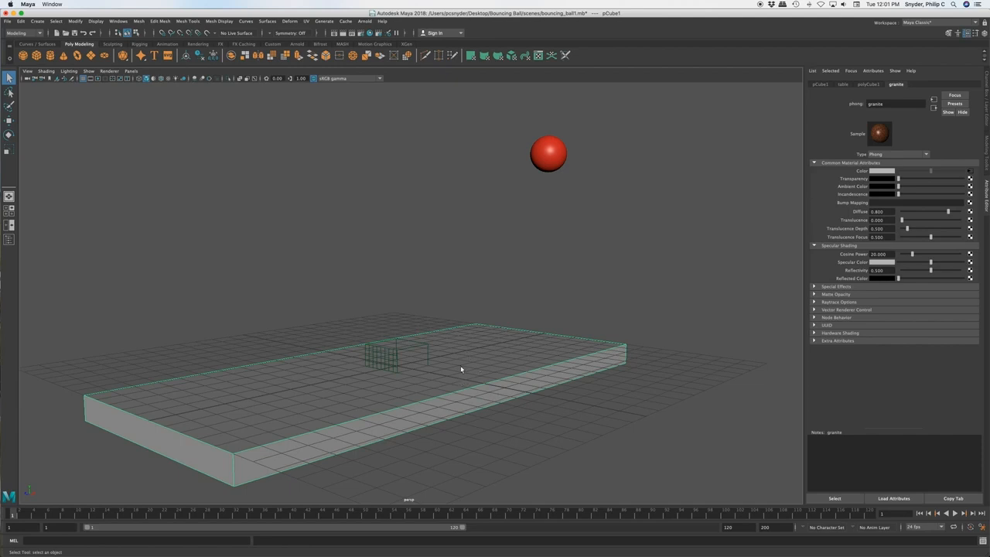
key("4")
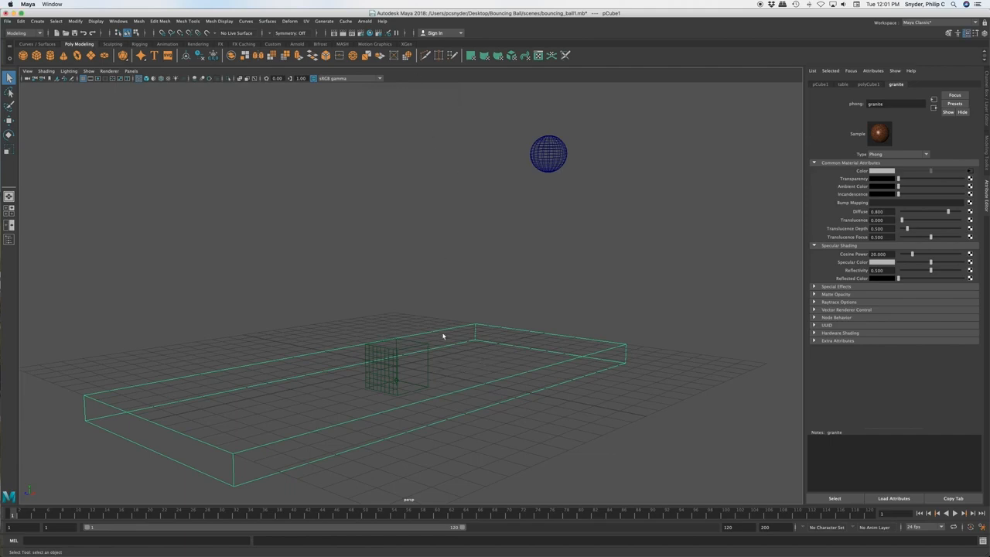
key("5")
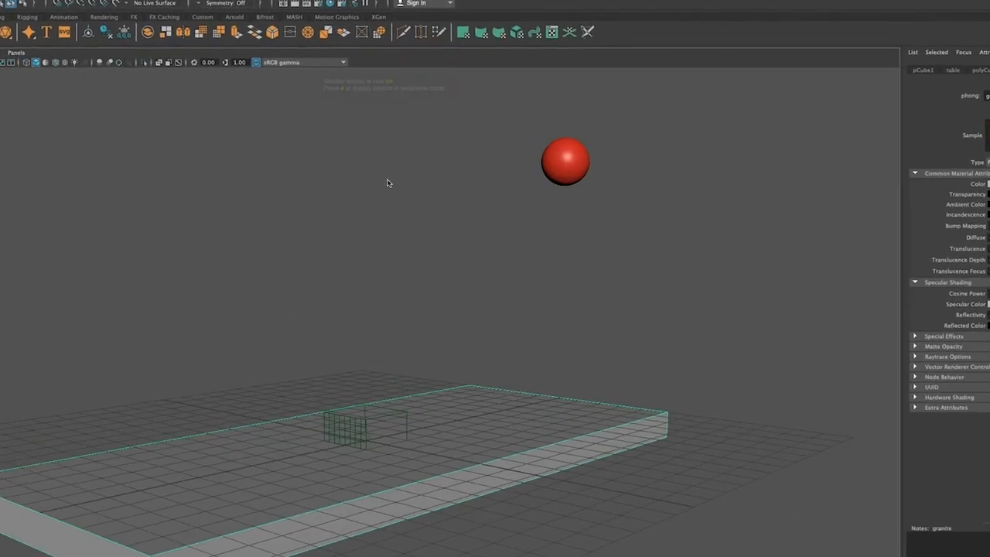
key("4")
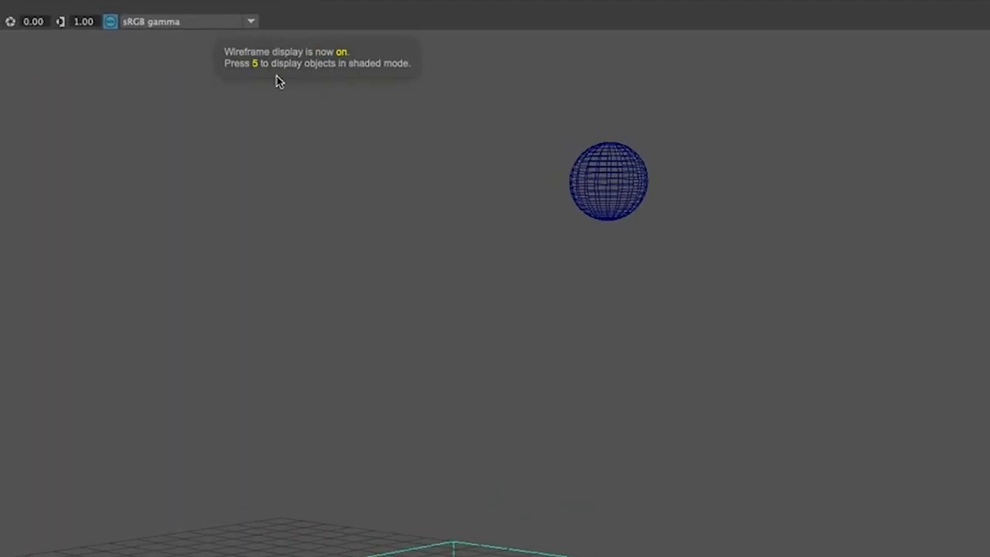
key("5")
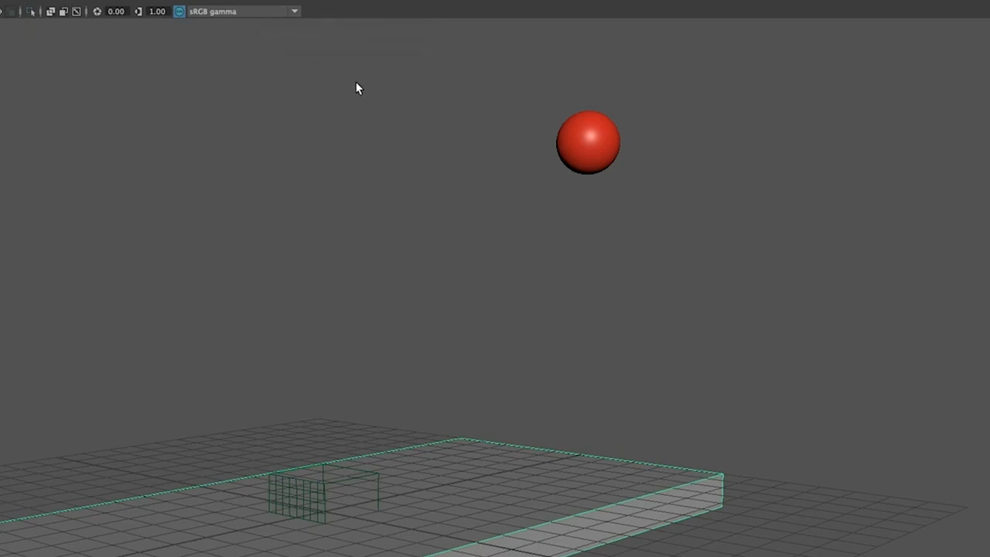
- Switch the viewport to textured display and view the granite tabletop from a higher angle
key("6")
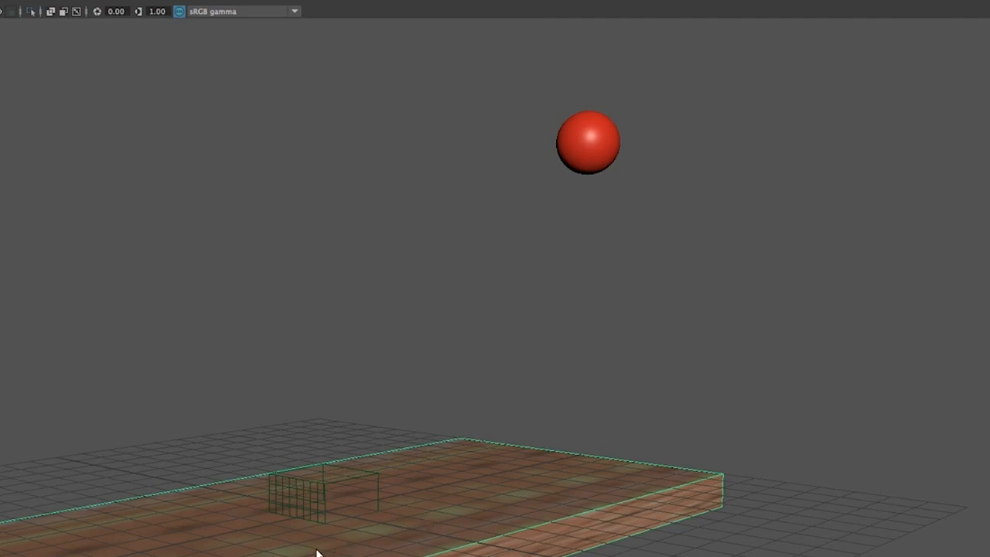
left_click_drag(312, 545, 305, 552, "alt")
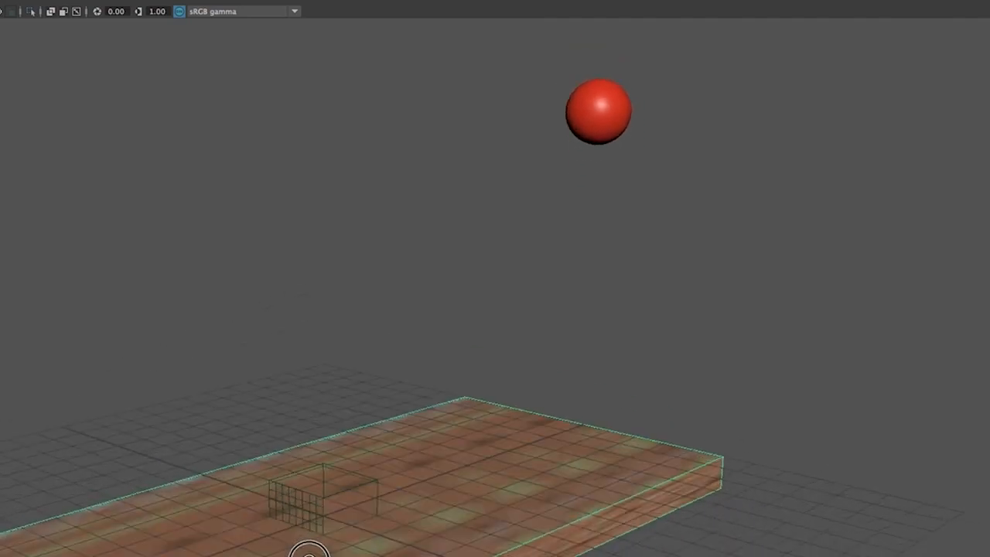
middle_click_drag(421, 551, 420, 506, "alt")
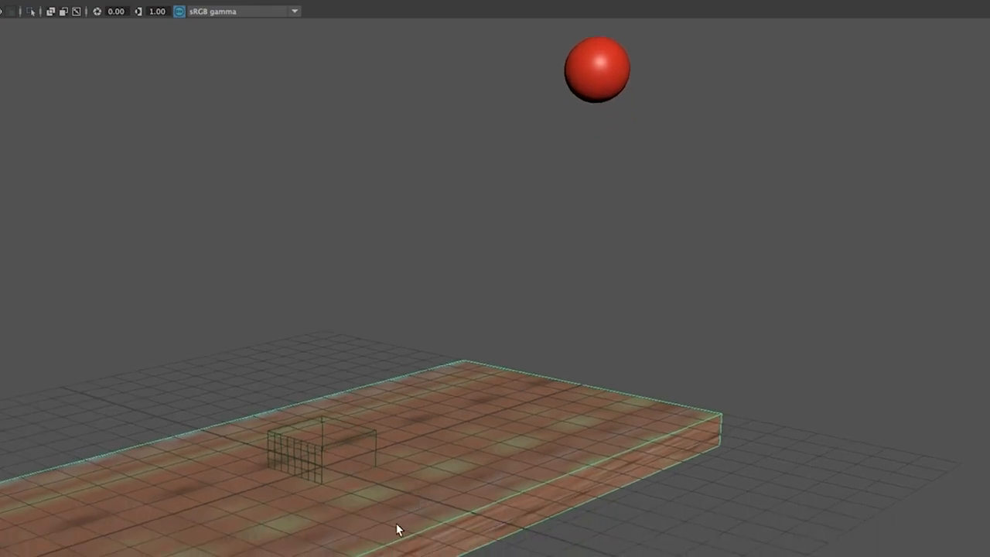
left_click_drag(385, 549, 385, 538, "alt")
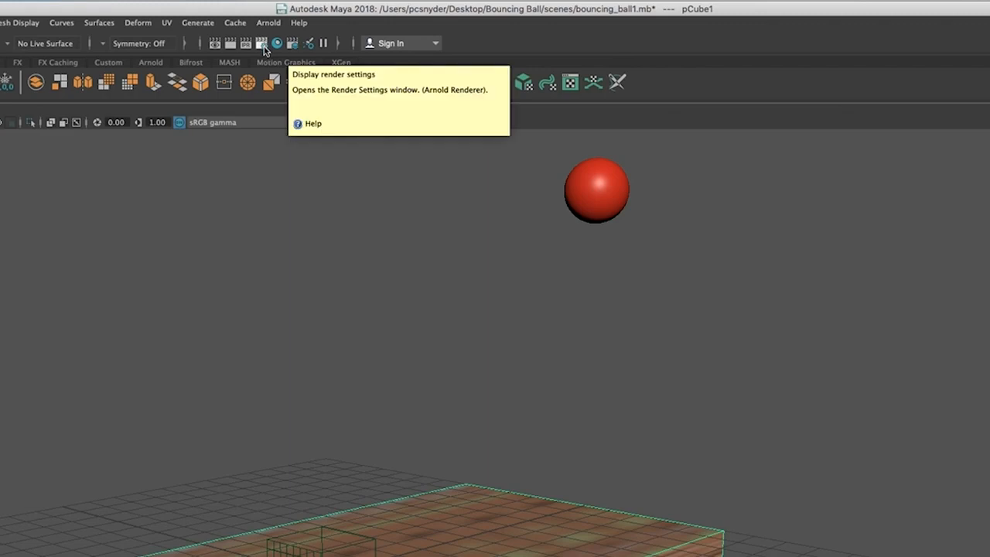
- Open the Render Settings and set the scene to render using Maya Software
left_click(263, 44)
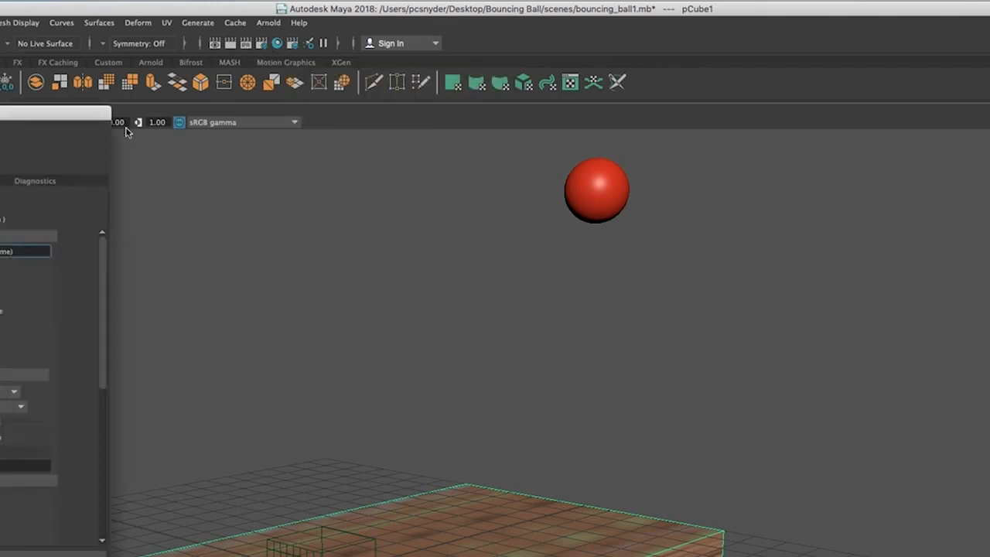
left_click_drag(60, 113, 911, 156)
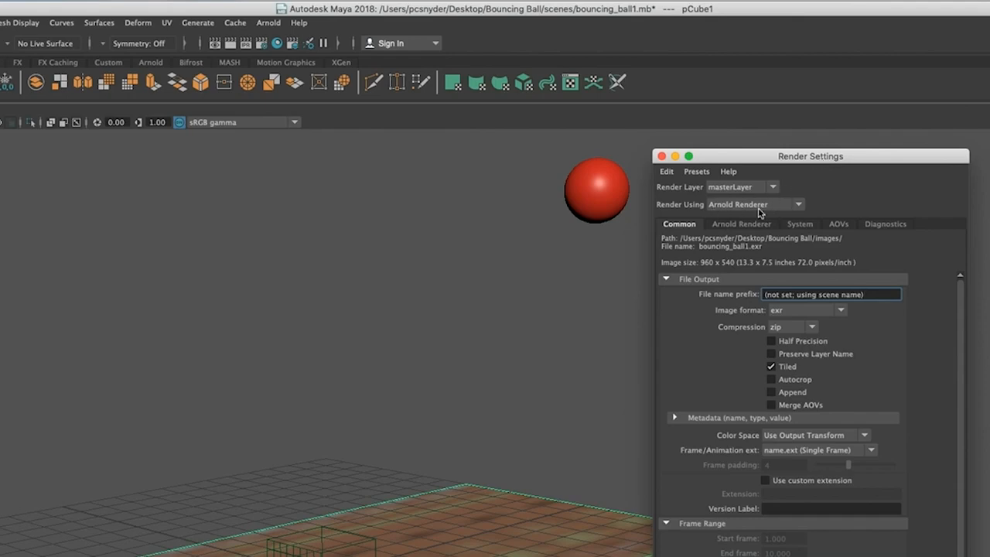
left_click(799, 206)
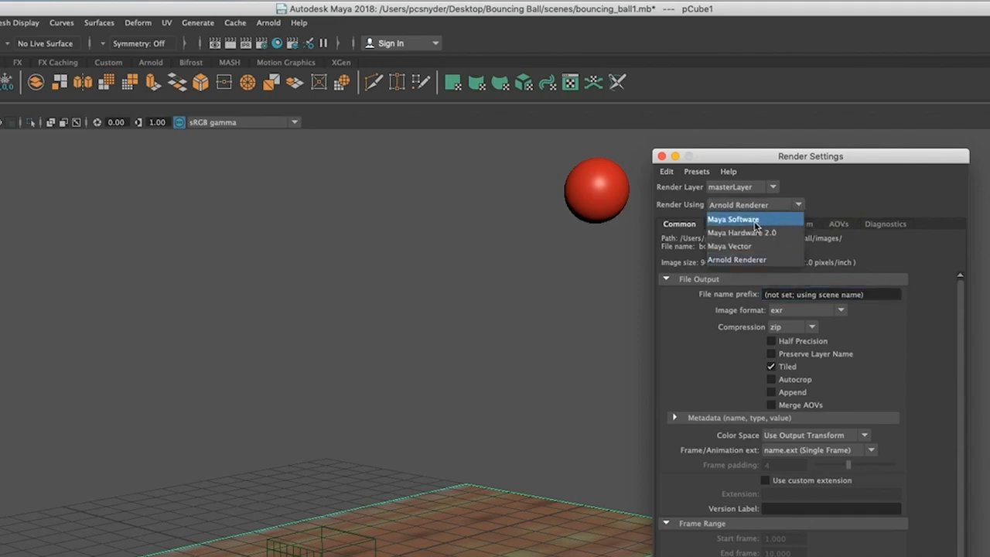
left_click(756, 222)
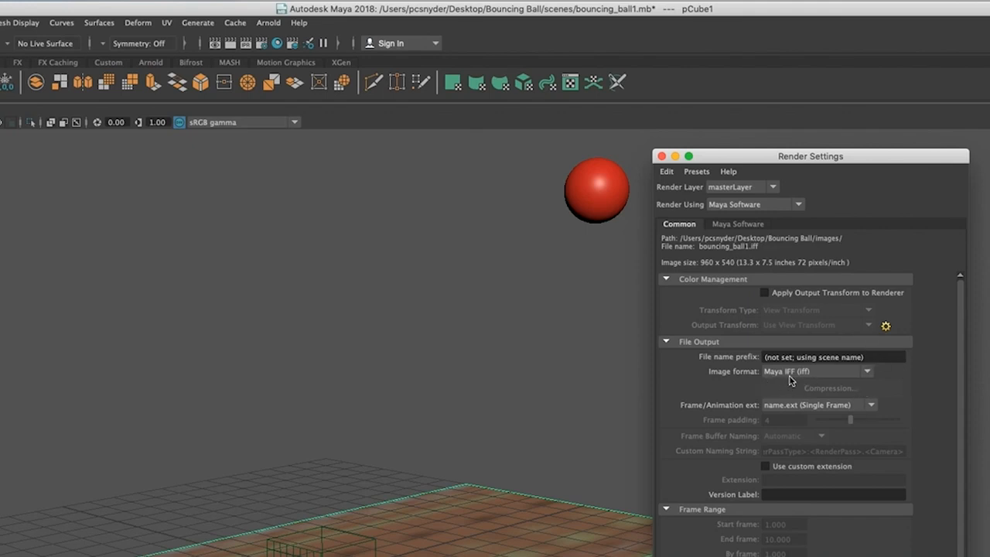
- Set the render output's image format to PNG and its frame/animation extension to name.#.ext
left_click(869, 375)
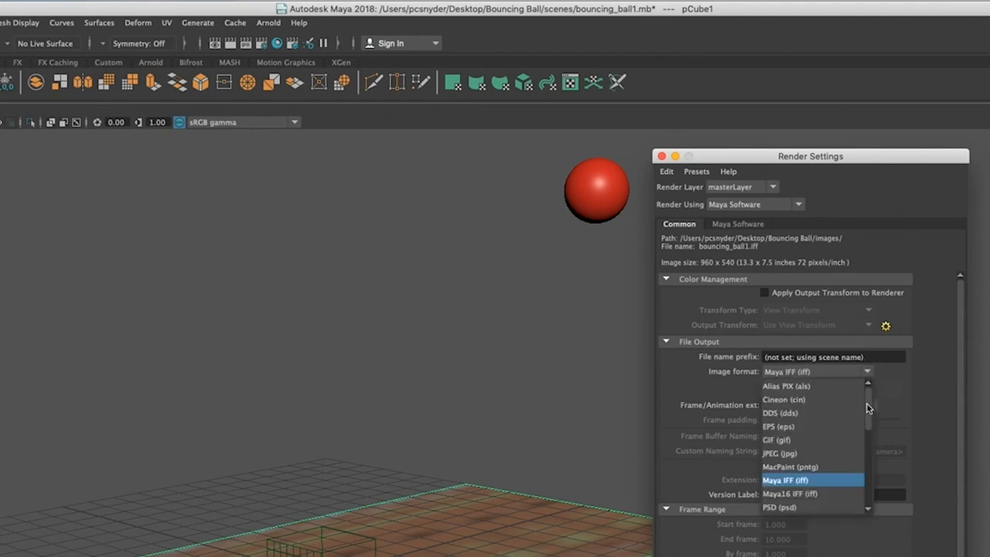
left_click_drag(870, 420, 869, 447)
left_click(780, 426)
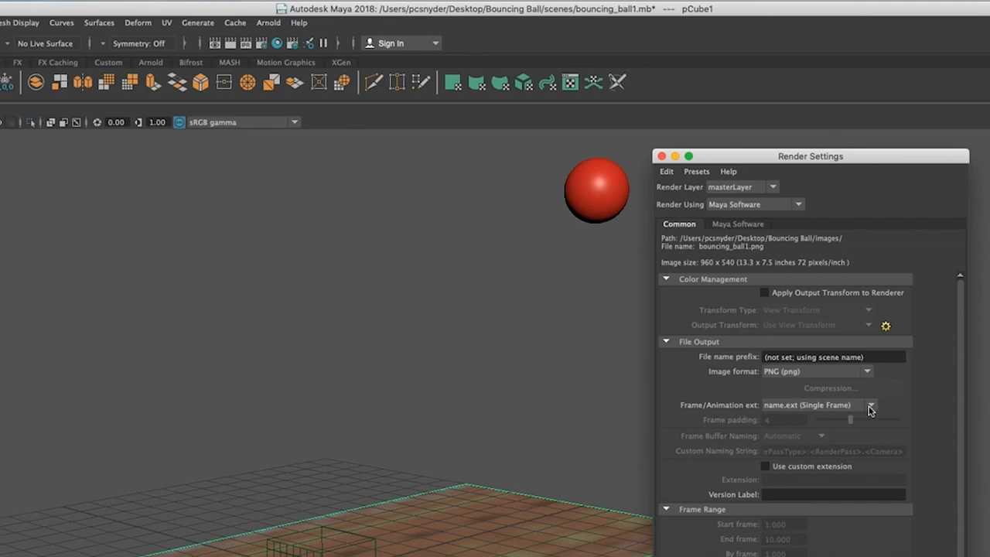
left_click(870, 407)
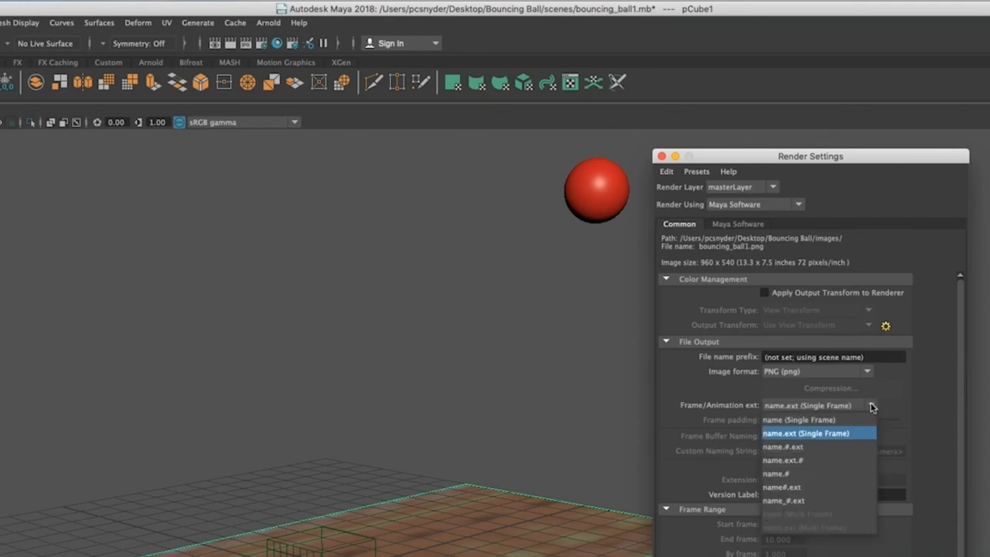
left_click(810, 450)
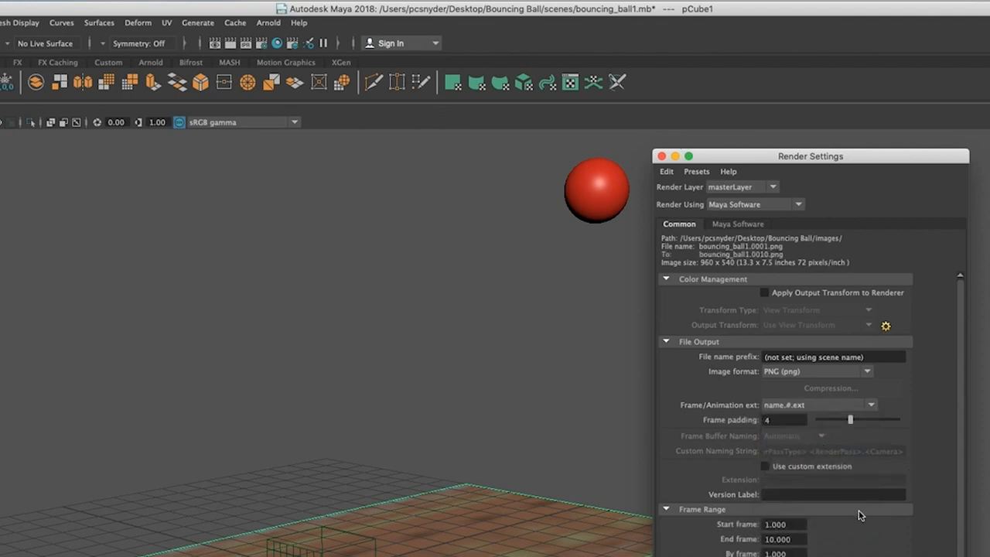
- Set the end frame of the render's frame range to 2 and look through the remaining common settings
left_click(801, 540)
left_click(780, 535)
double_click(780, 535)
type("2")
key("Return")
scroll(808, 415, "down", 5)
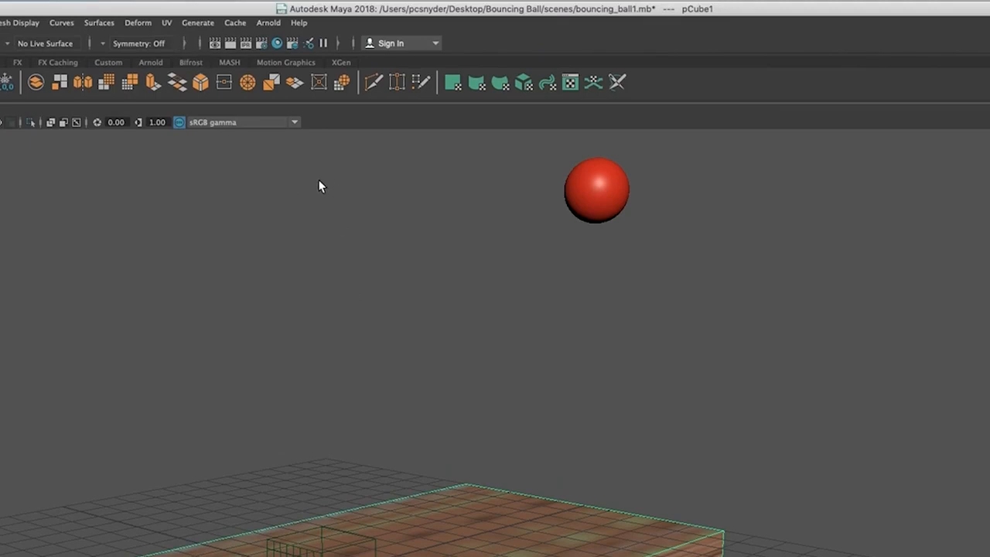
- Test-render the current frame of the ball and granite table, and close the render view
left_click(231, 45)
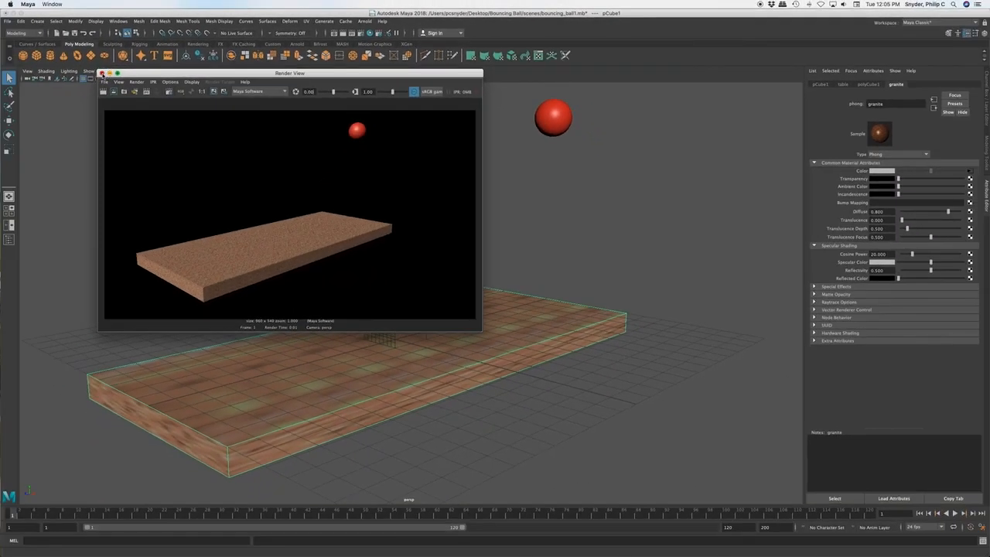
left_click(102, 73)
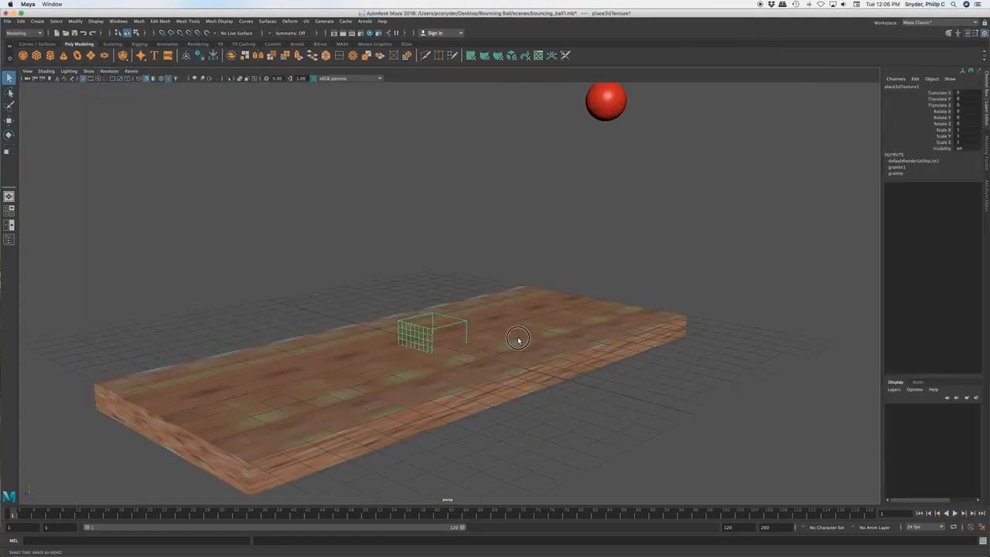
- Select the granite texture's 3D placement box and activate Interactive Placement from its attributes
left_click(425, 333)
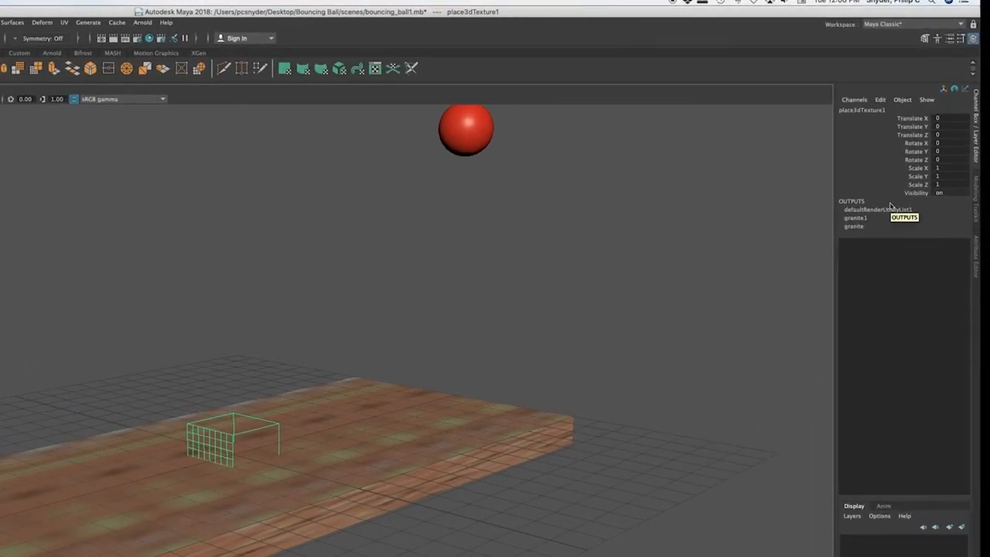
left_click(854, 227)
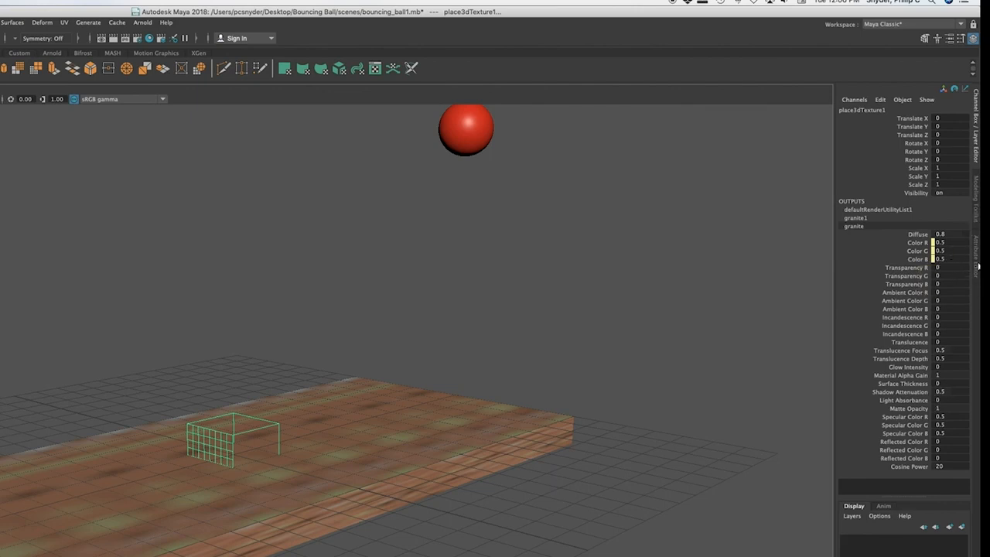
left_click(976, 255)
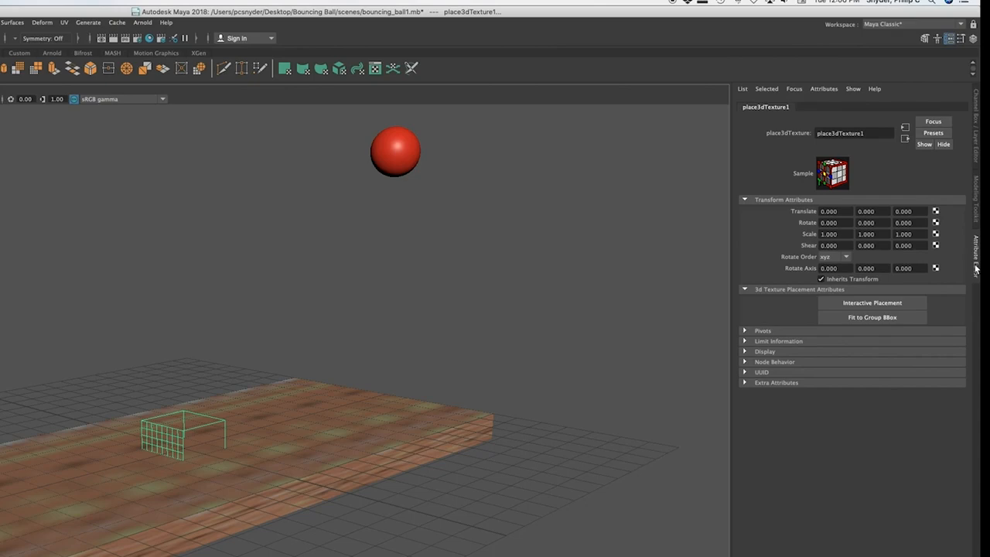
left_click(871, 305)
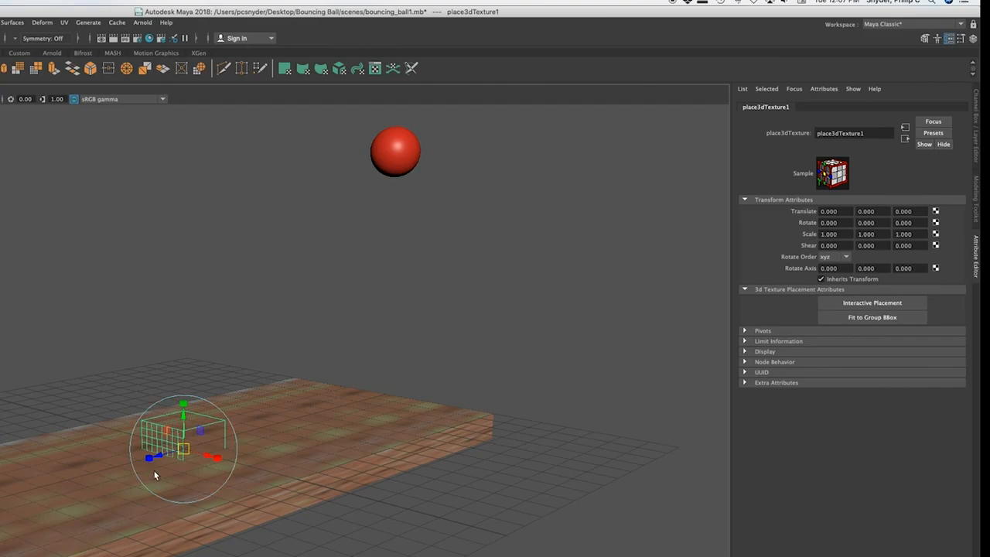
- Scale the granite placement box to about 2.48 in X and 2.58 in Z, and test-render the result
left_click(218, 462)
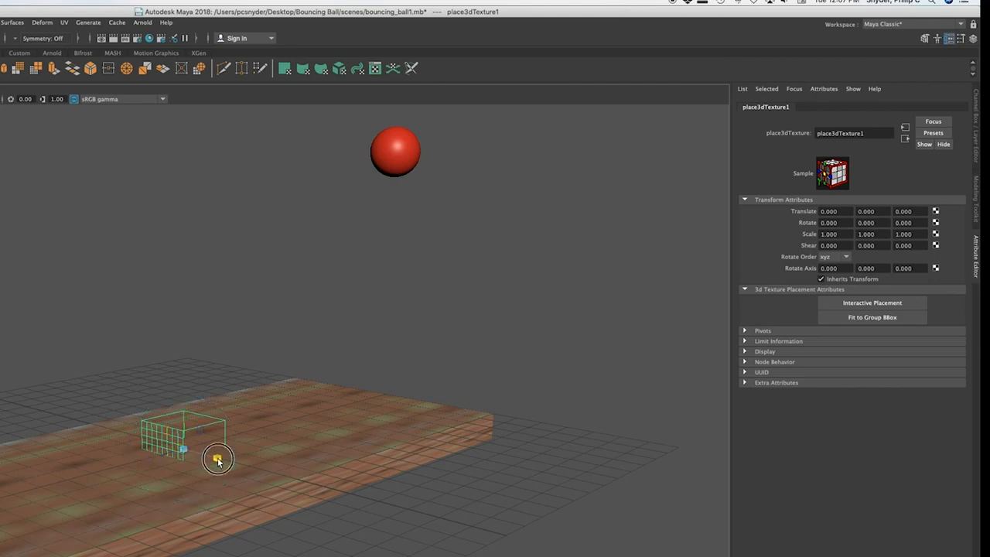
left_click_drag(218, 461, 270, 479)
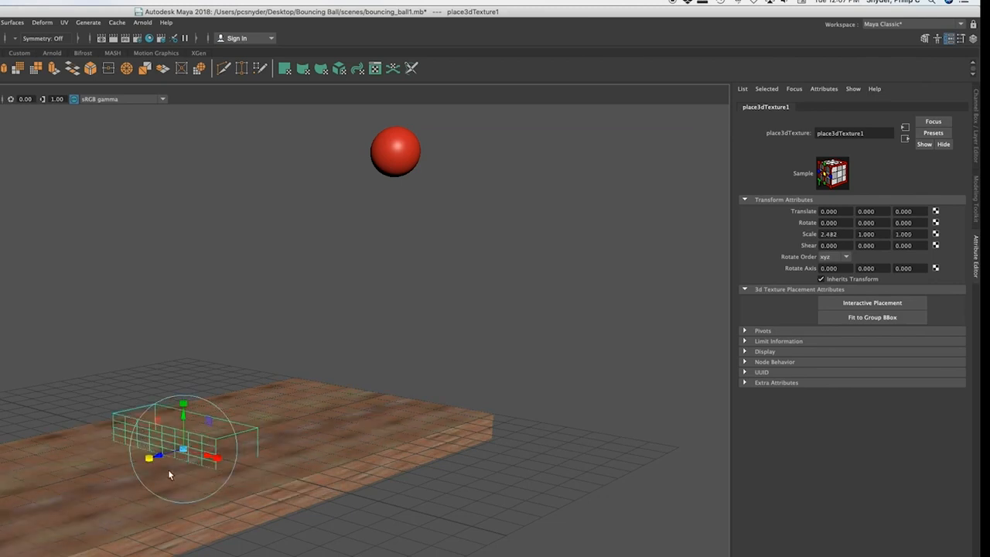
left_click_drag(149, 460, 88, 477)
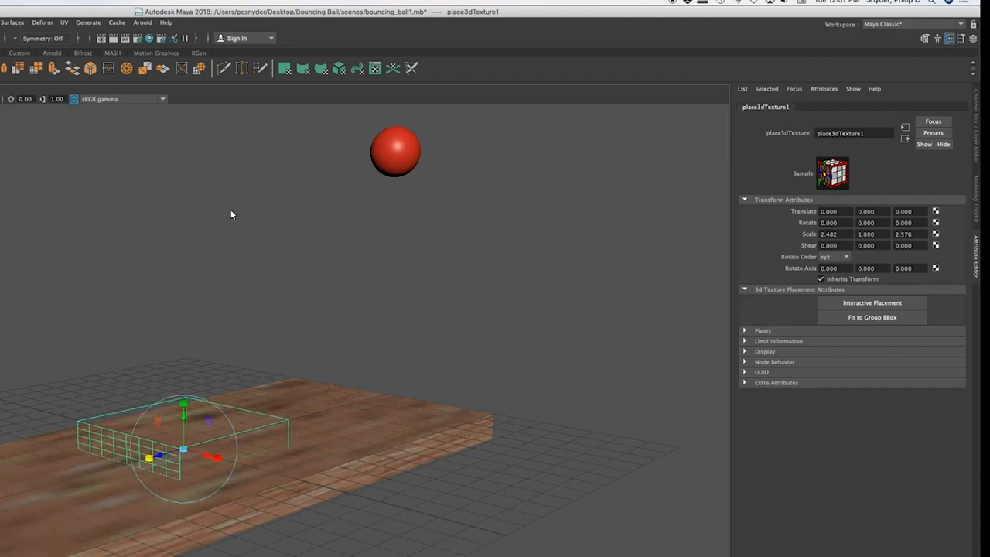
left_click(114, 40)
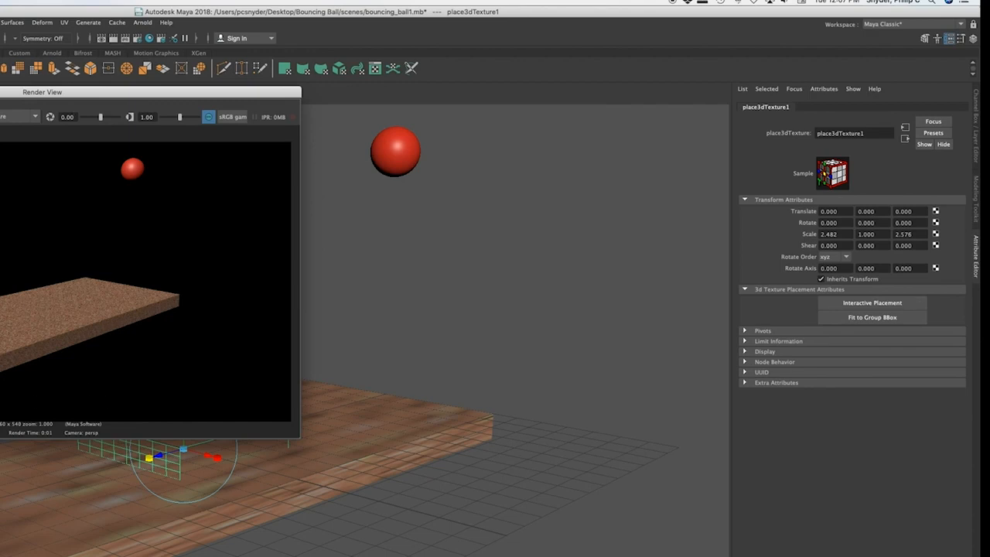
left_click(190, 495)
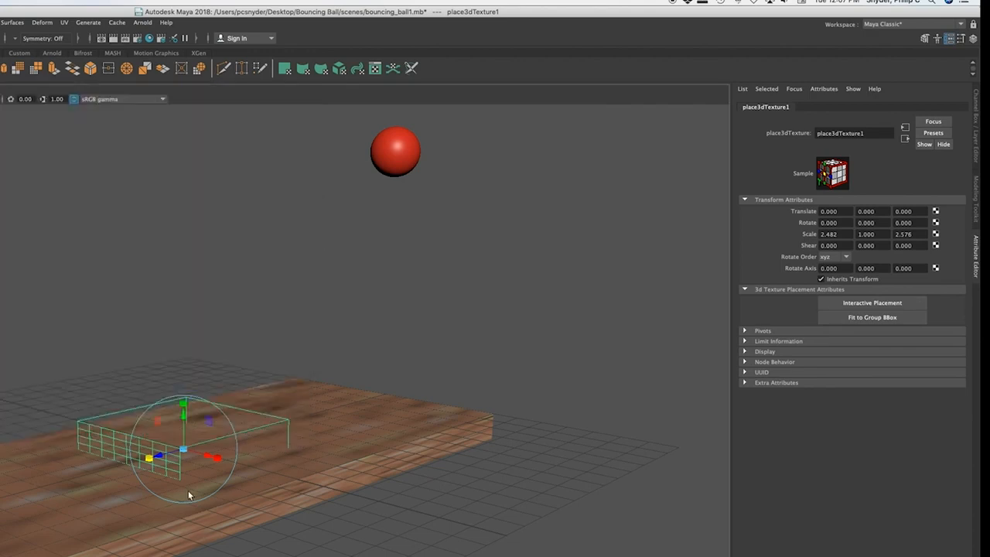
- Enlarge the granite placement box to about 4.98 in X and 6.10 in Z, and render the frame again
left_click_drag(217, 459, 249, 485)
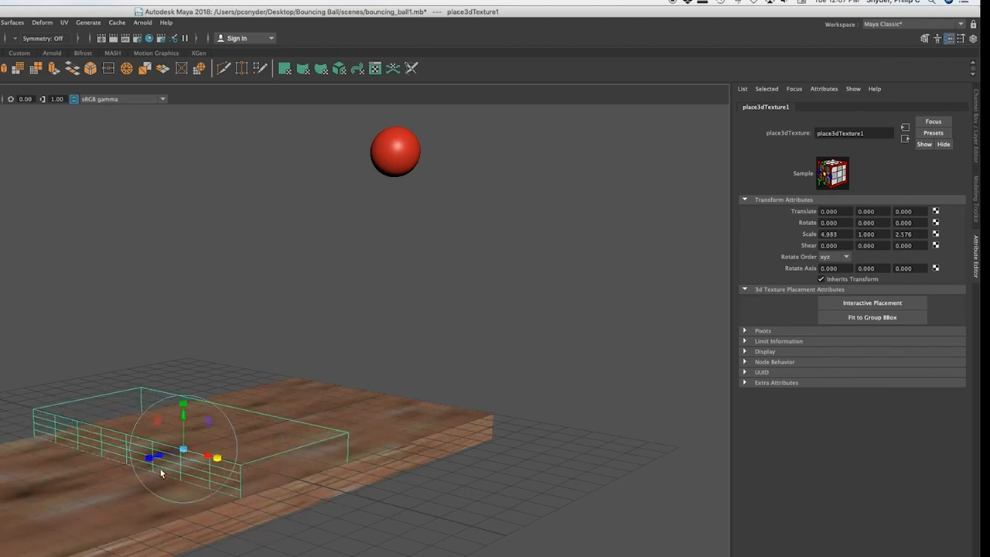
left_click_drag(150, 460, 96, 473)
left_click_drag(97, 473, 98, 472)
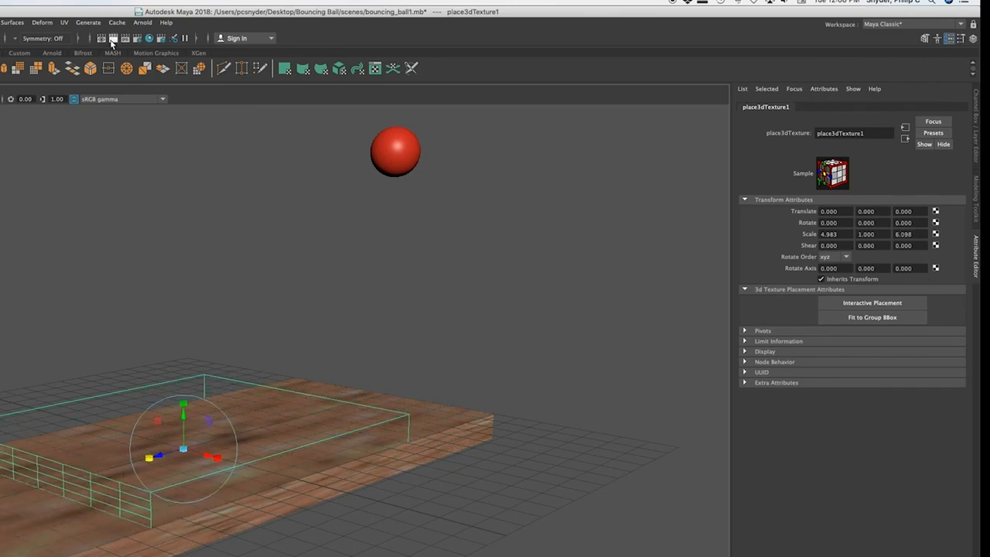
left_click(113, 39)
- Reselect the table slab and return to the Select tool
left_click(463, 430)
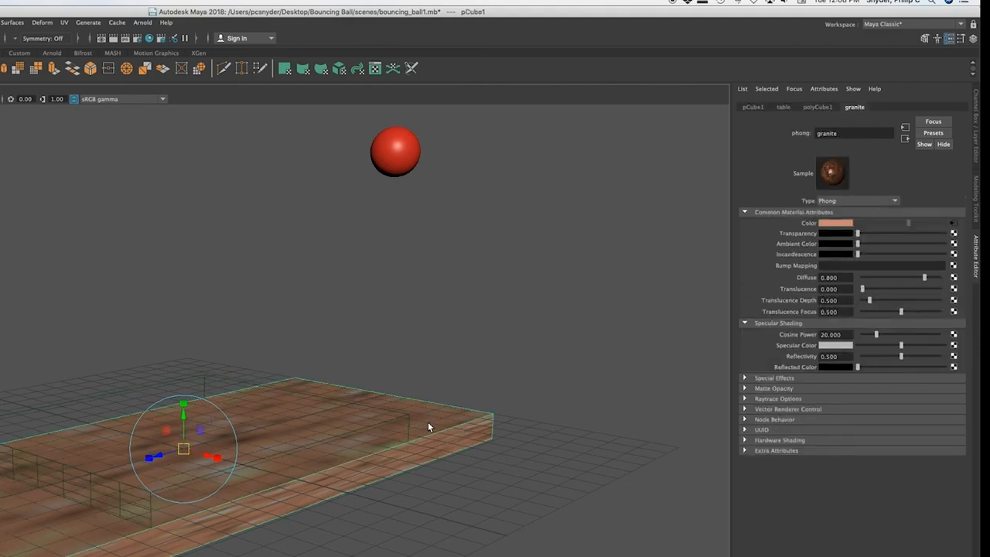
key("q")
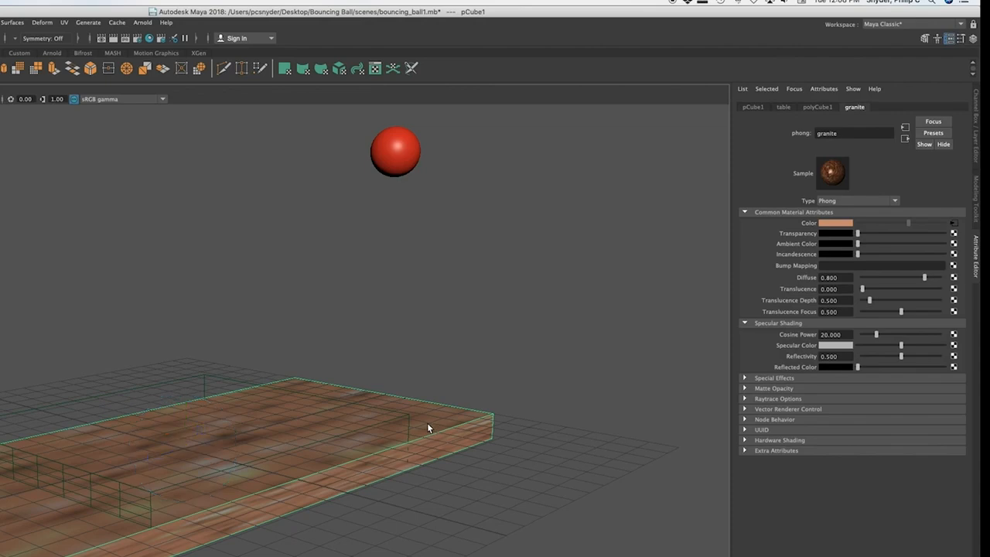